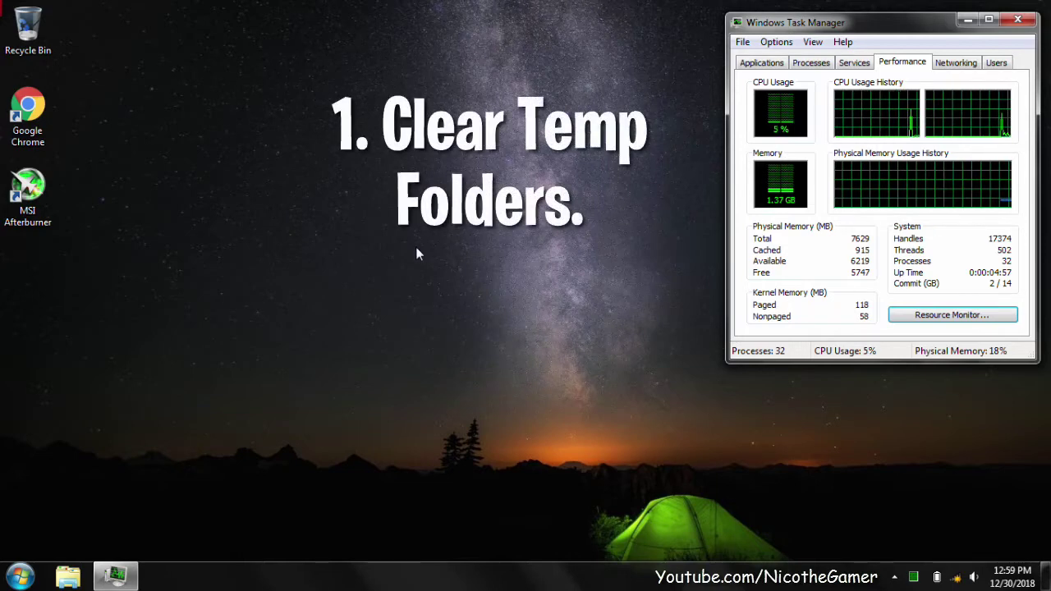
Open the Windows Temp folder by running temp, check it for leftover files, and close it.
{"action": "key", "text": "super+r"}
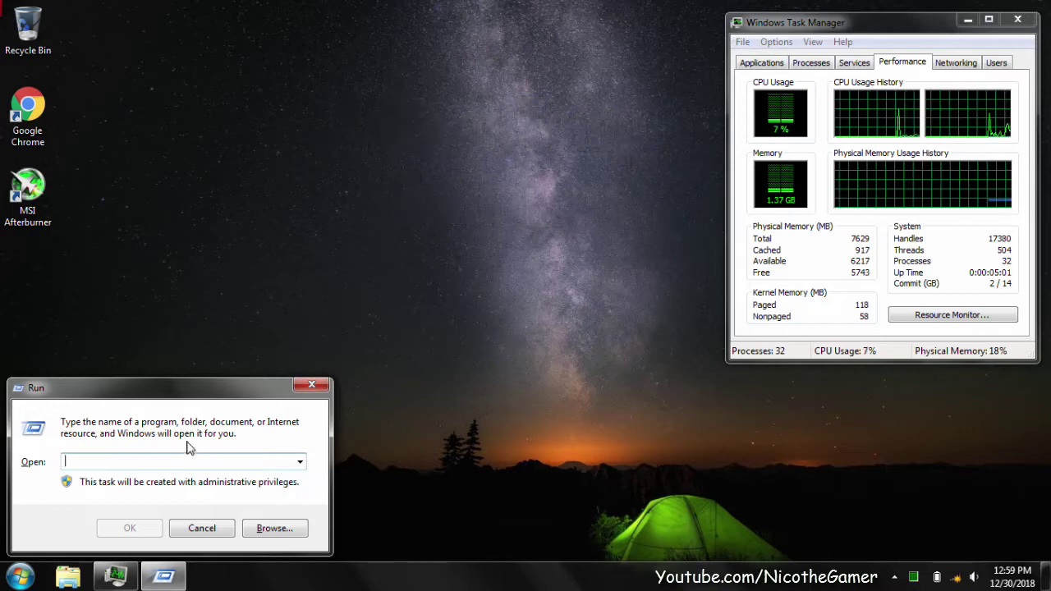
{"action": "type", "text": "temp"}
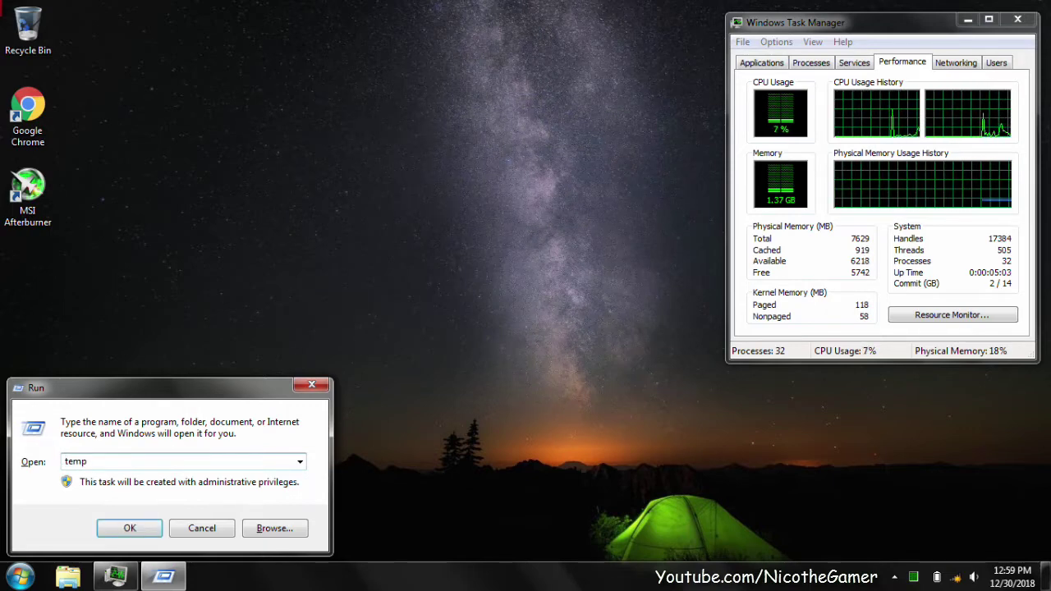
{"action": "key", "text": "Return"}
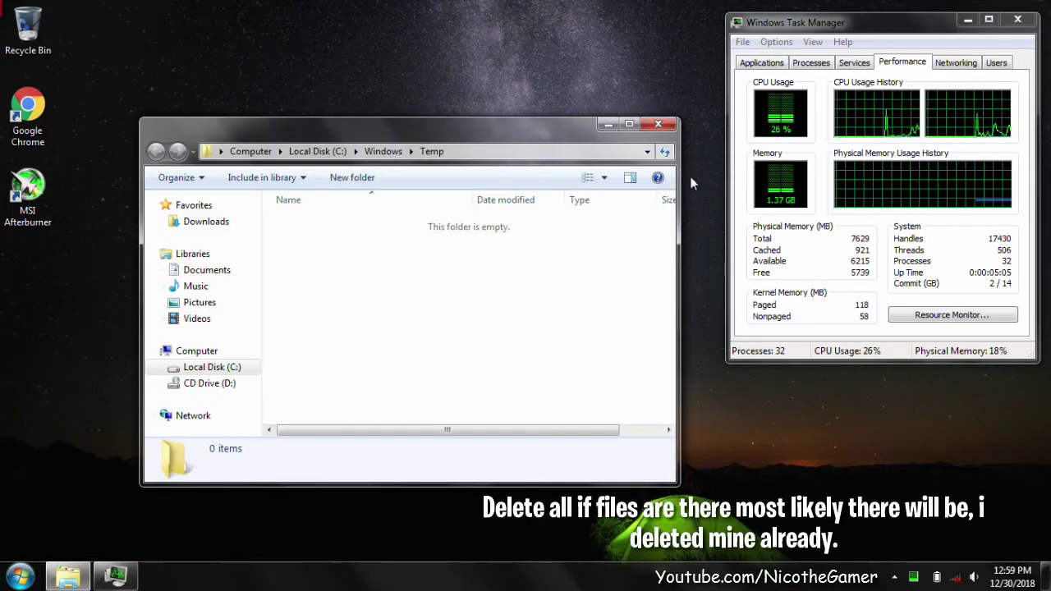
{"action": "key", "text": "alt+F4"}
Open the user's temporary folder by running %temp%, delete the WPDNSE folder in it, and close the window.
{"action": "key", "text": "super+r"}
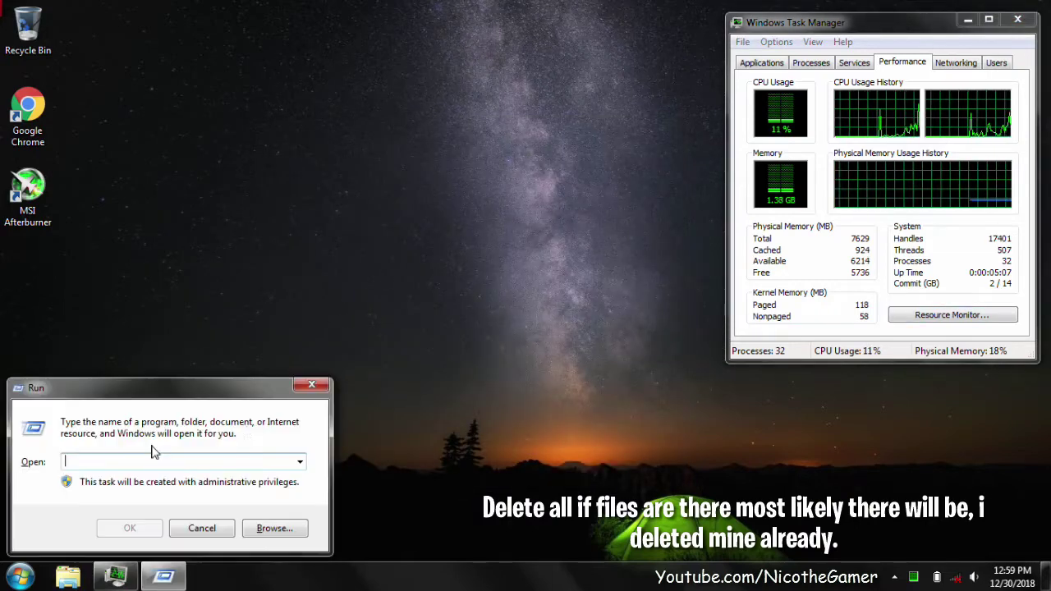
{"action": "type", "text": "%"}
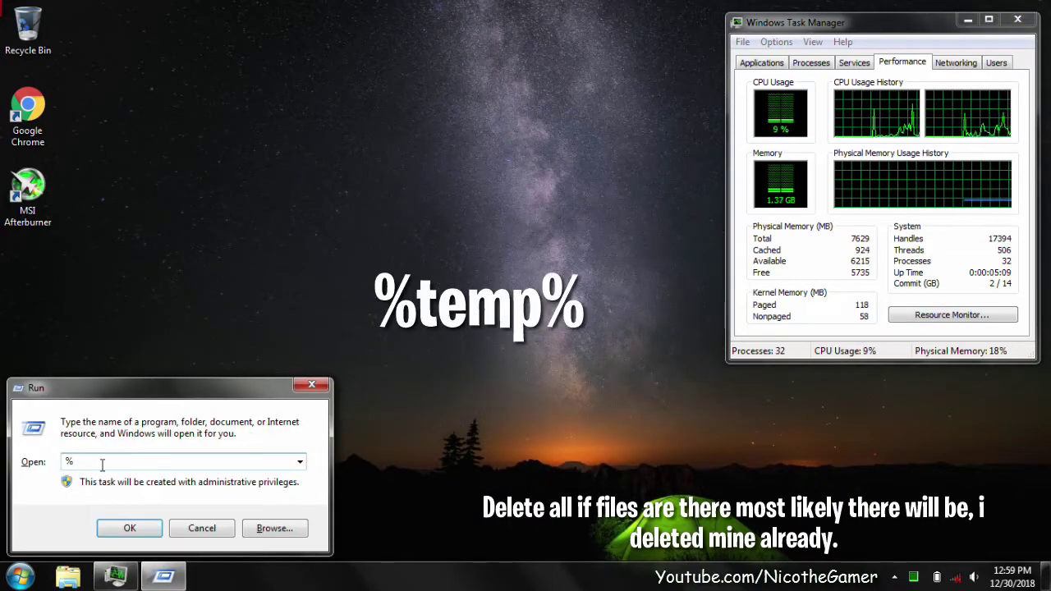
{"action": "type", "text": "temp%"}
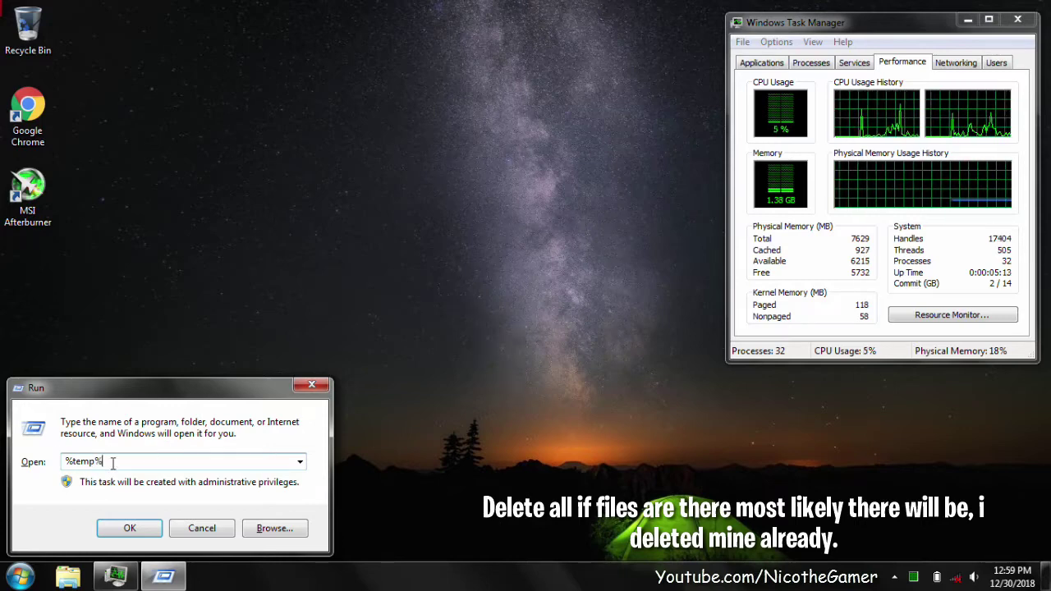
{"action": "key", "text": "Return"}
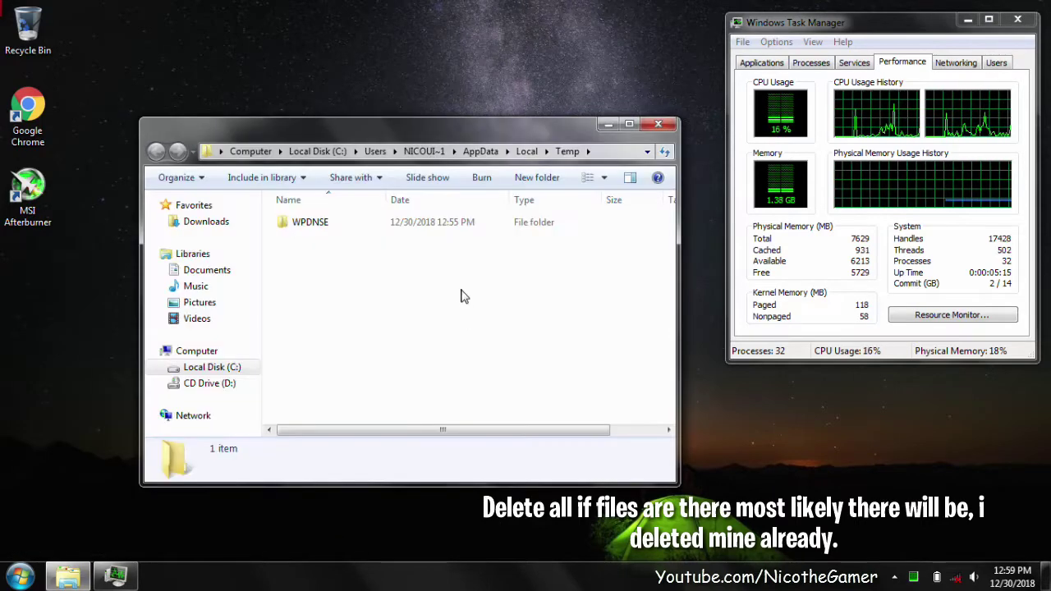
{"action": "right_click", "coordinate": [306, 228]}
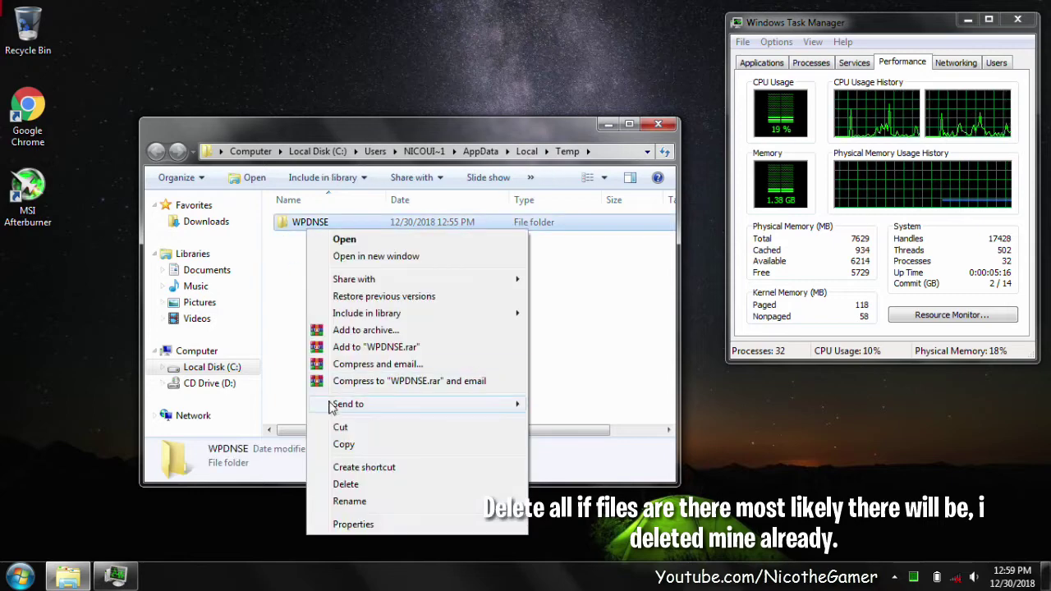
{"action": "left_click", "coordinate": [346, 484]}
{"action": "left_click", "coordinate": [586, 349]}
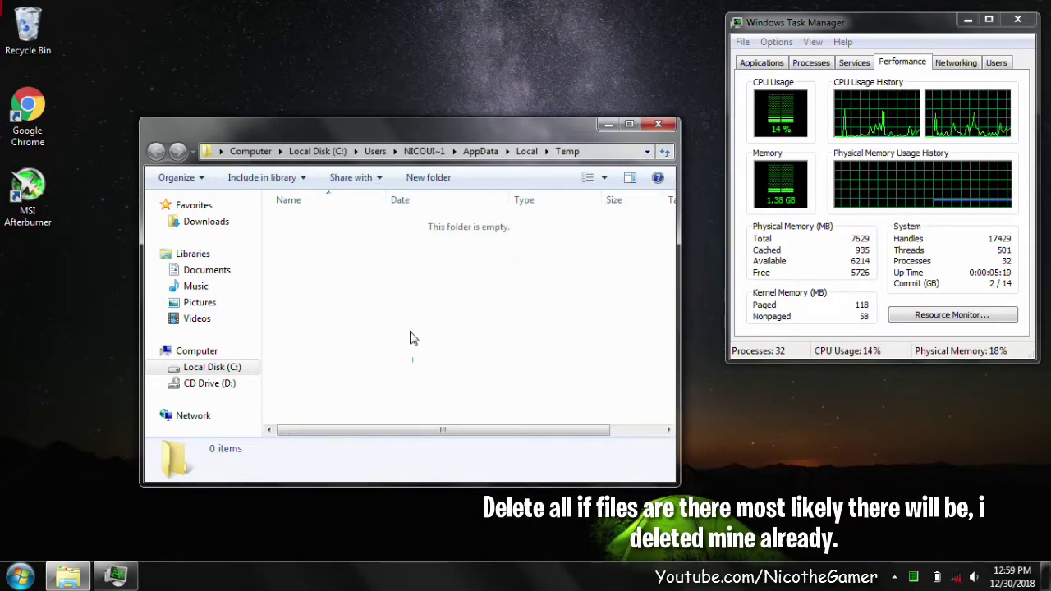
{"action": "left_click", "coordinate": [658, 124]}
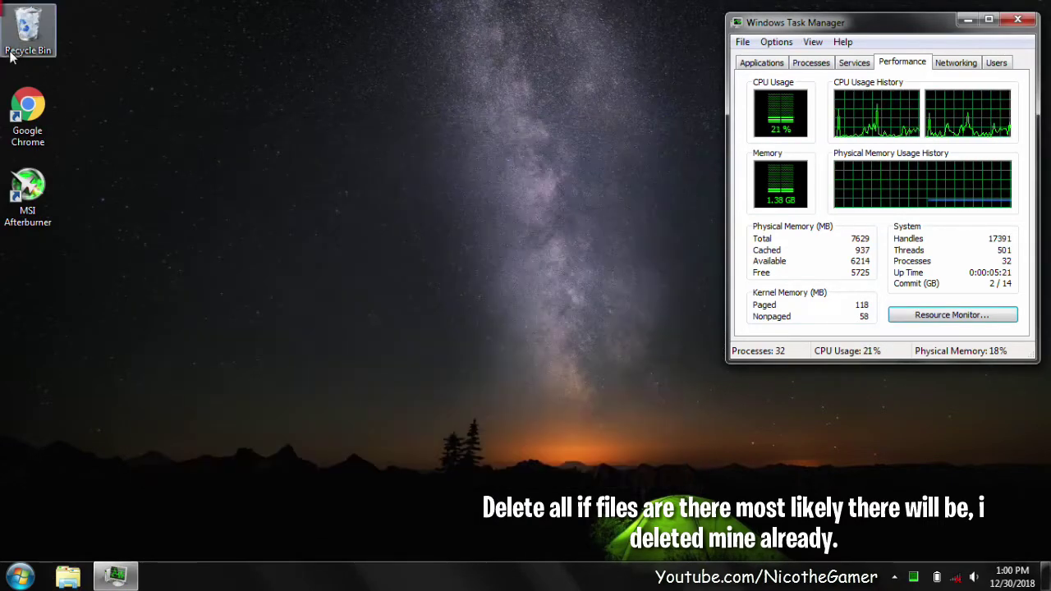
Empty the Recycle Bin, confirming the permanent deletion.
{"action": "right_click", "coordinate": [48, 43]}
{"action": "left_click", "coordinate": [90, 68]}
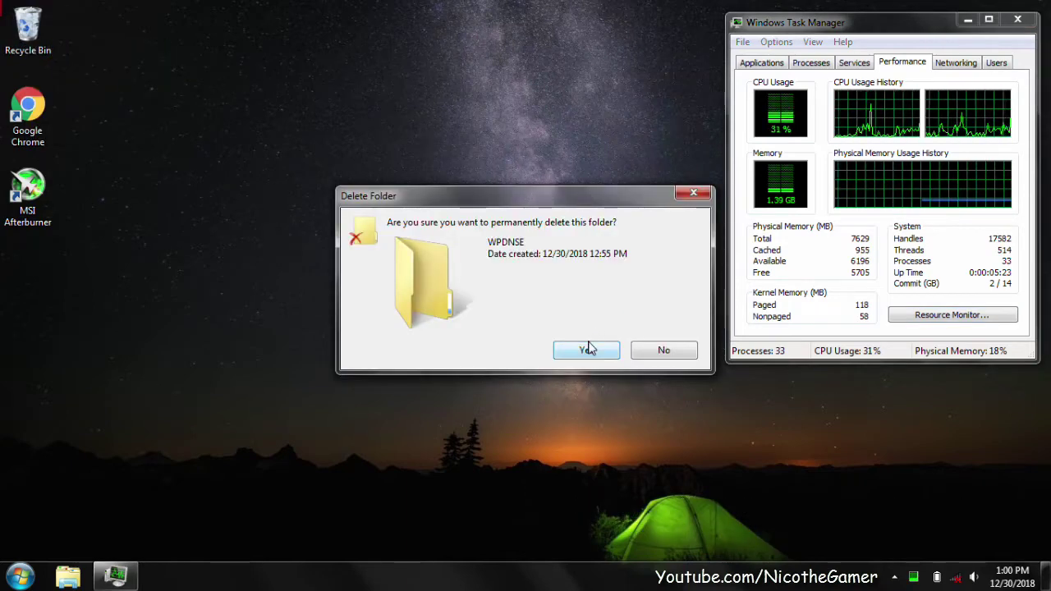
{"action": "left_click", "coordinate": [588, 349]}
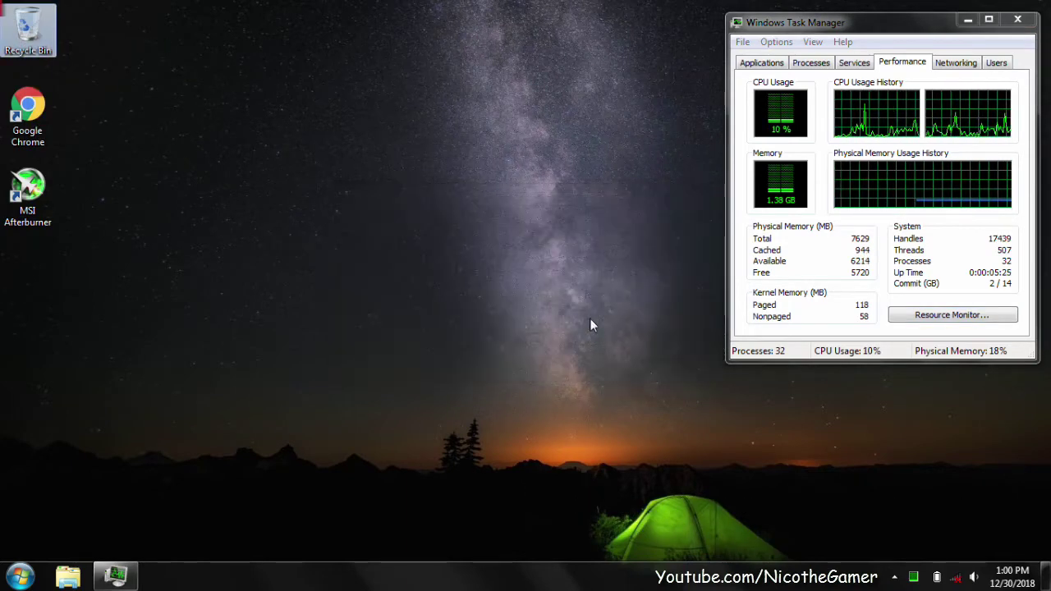
{"action": "left_click", "coordinate": [808, 215]}
Set the power plan to High performance in Windows Mobility Center and open the detailed power options.
{"action": "right_click", "coordinate": [937, 577]}
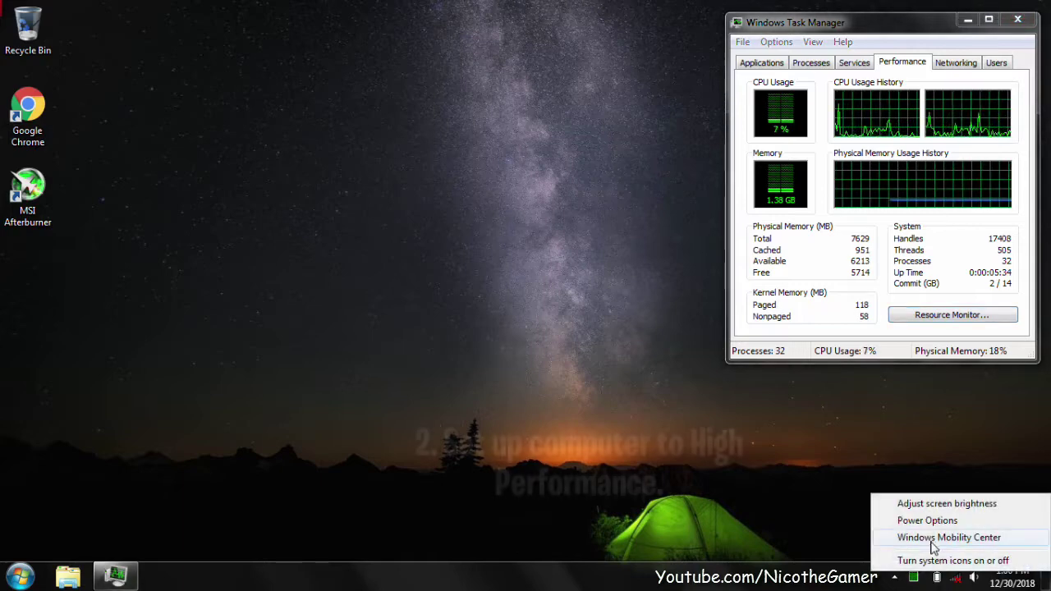
{"action": "left_click", "coordinate": [933, 540]}
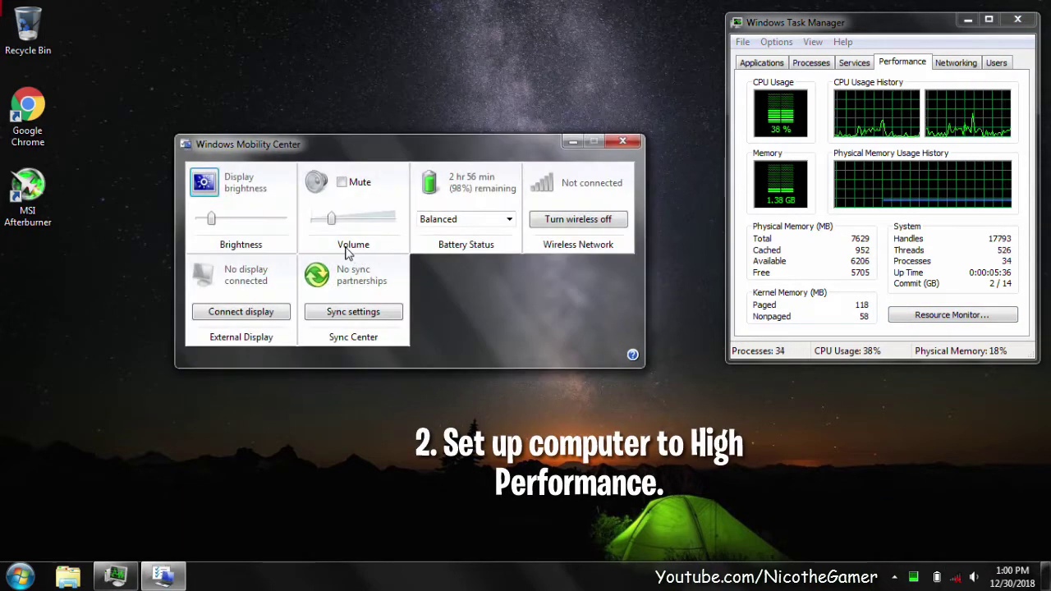
{"action": "left_click", "coordinate": [496, 219]}
{"action": "left_click", "coordinate": [480, 255]}
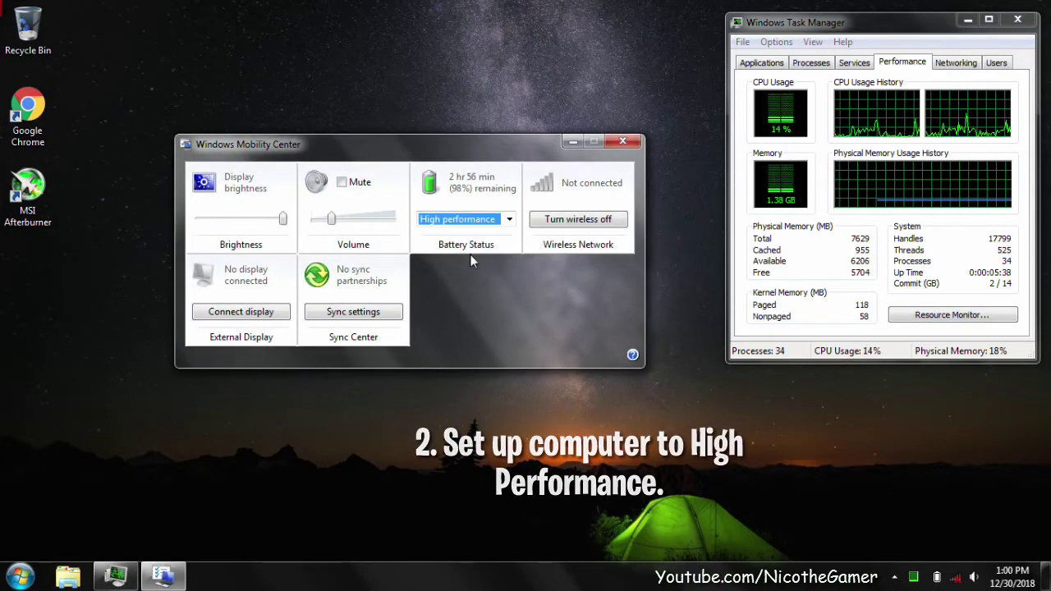
{"action": "left_click", "coordinate": [937, 577]}
{"action": "left_click", "coordinate": [937, 534]}
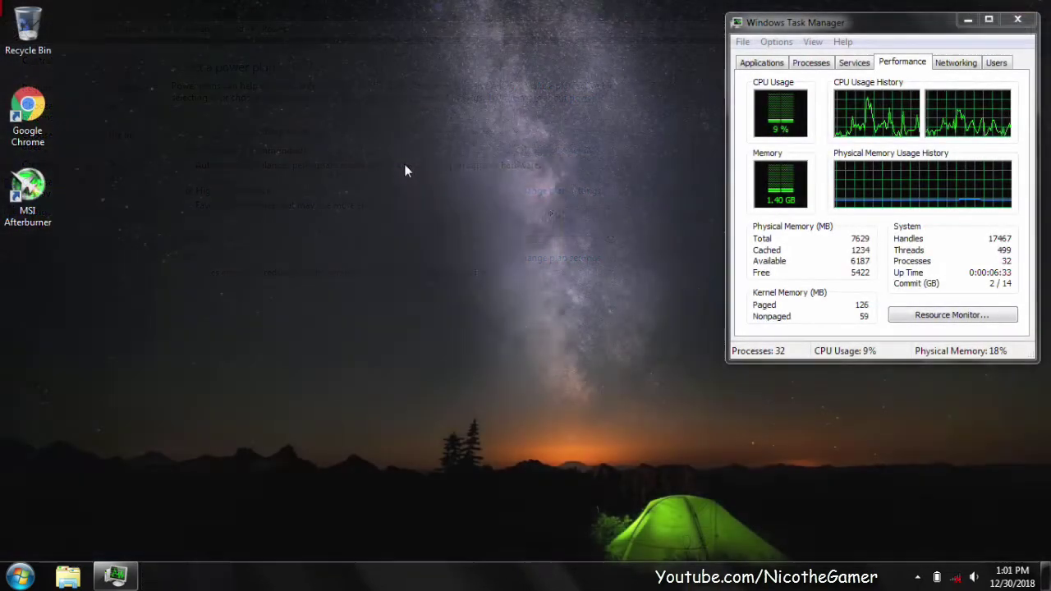
Open Radeon Settings and check the Graphics Profile selection among the AMD notification area options.
{"action": "right_click", "coordinate": [404, 165]}
{"action": "left_click", "coordinate": [417, 175]}
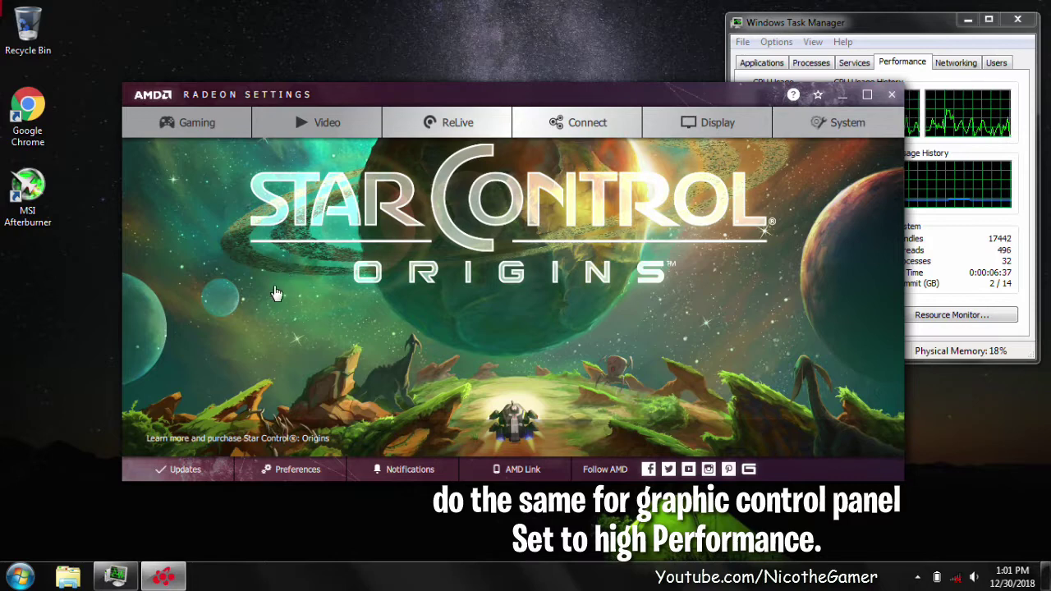
{"action": "left_click", "coordinate": [917, 577]}
{"action": "right_click", "coordinate": [904, 497]}
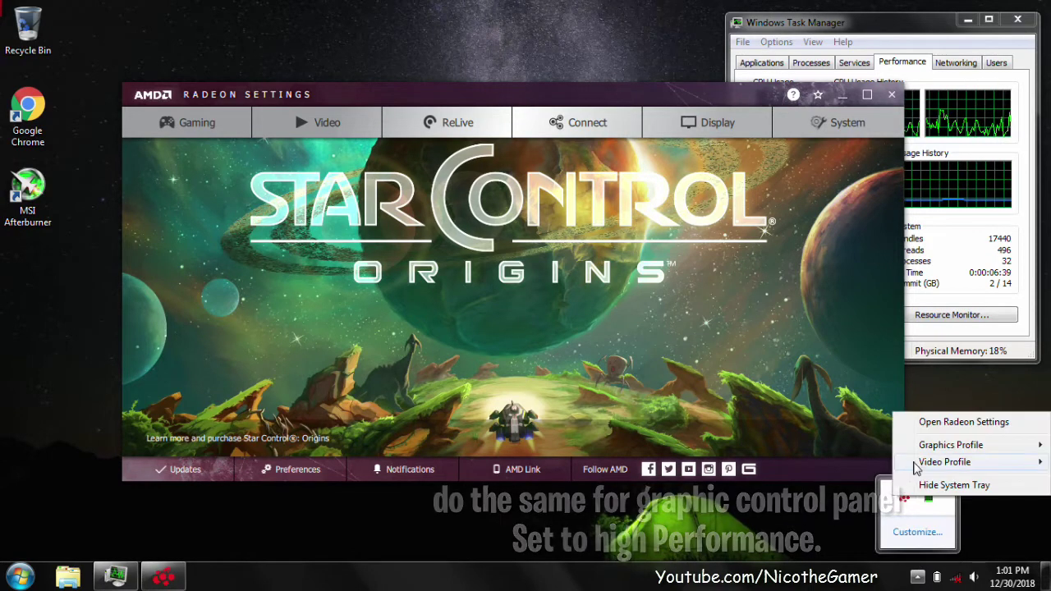
{"action": "mouse_move", "coordinate": [944, 445]}
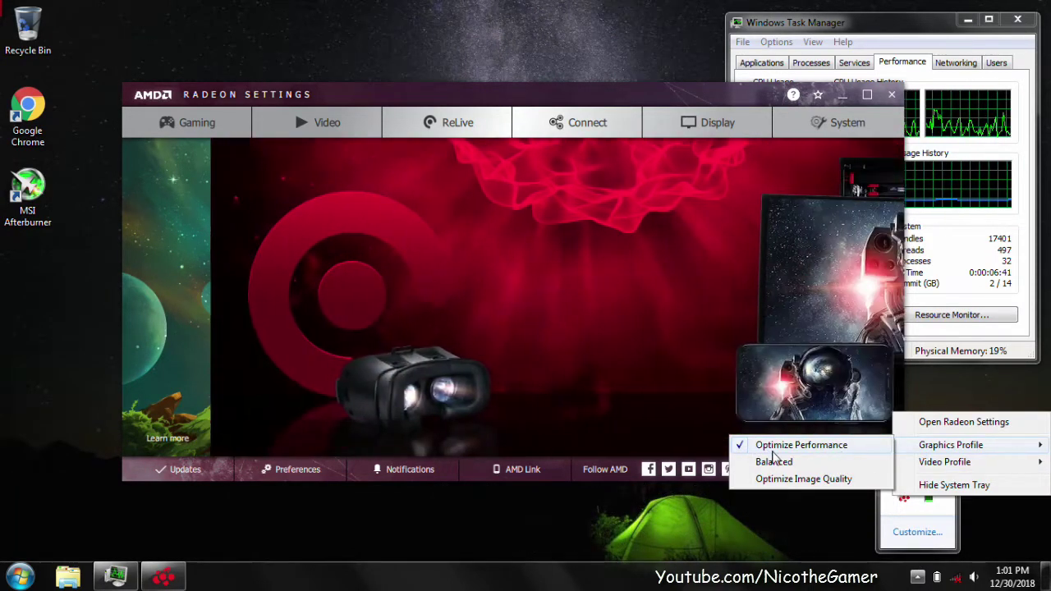
Set Texture Filtering Quality to Performance in the global graphics settings for gaming.
{"action": "left_click", "coordinate": [196, 124]}
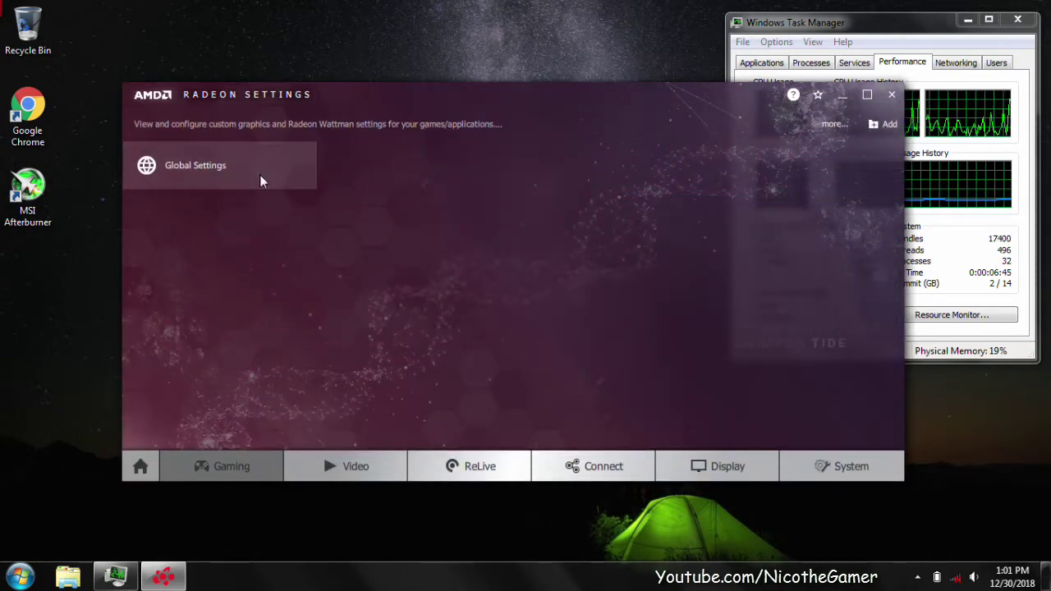
{"action": "left_click", "coordinate": [260, 176]}
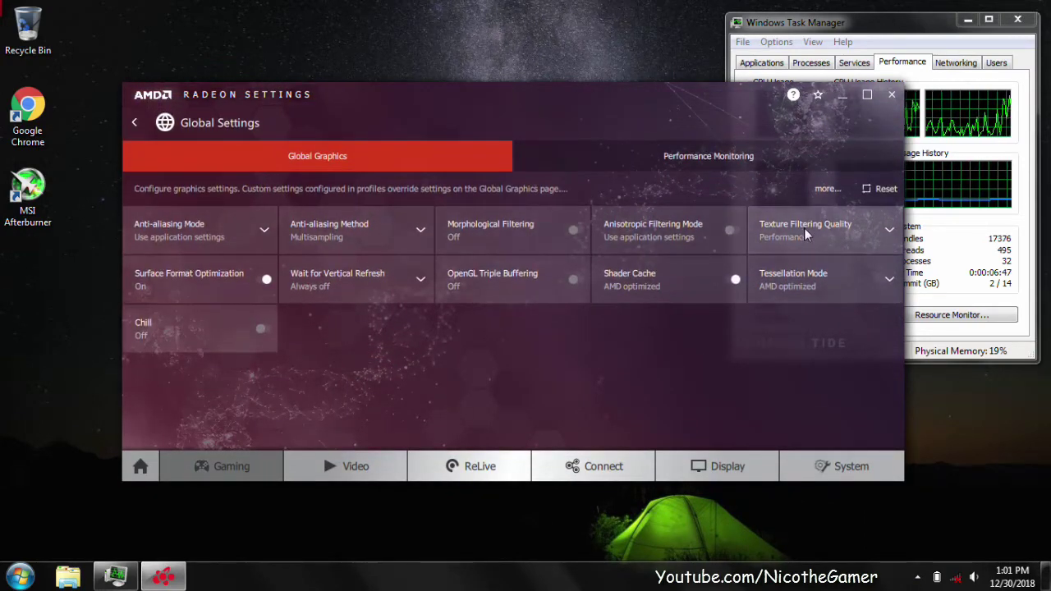
{"action": "left_click", "coordinate": [800, 237]}
{"action": "left_click", "coordinate": [769, 315]}
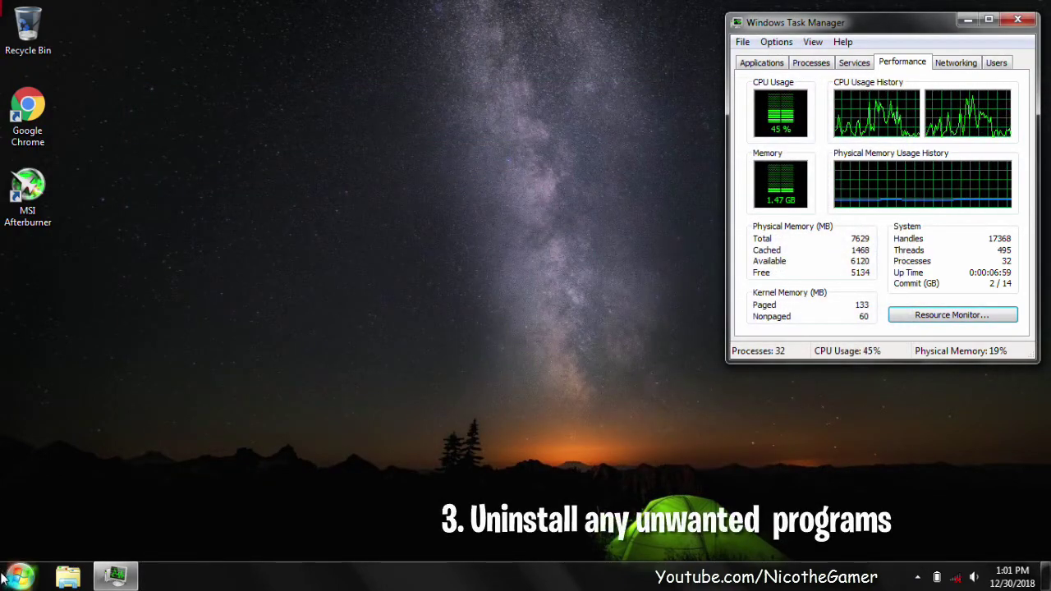
Open the Control Panel list for uninstalling programs.
{"action": "left_click", "coordinate": [21, 577]}
{"action": "left_click", "coordinate": [236, 353]}
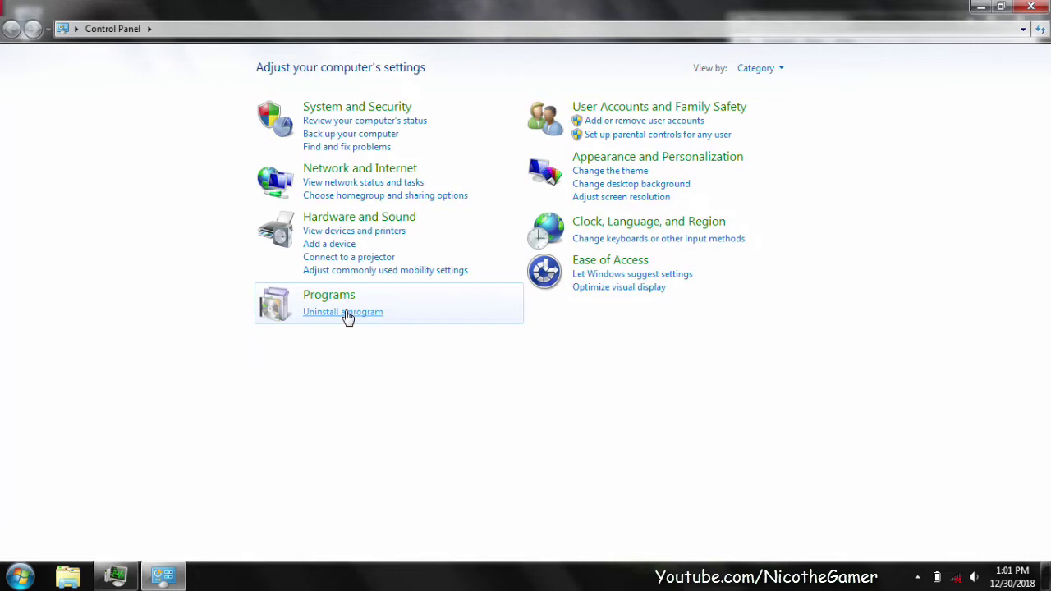
{"action": "left_click", "coordinate": [345, 312]}
Look through the installed programs for unwanted ones that could be uninstalled.
{"action": "left_click_drag", "start_coordinate": [1049, 197], "coordinate": [1049, 275]}
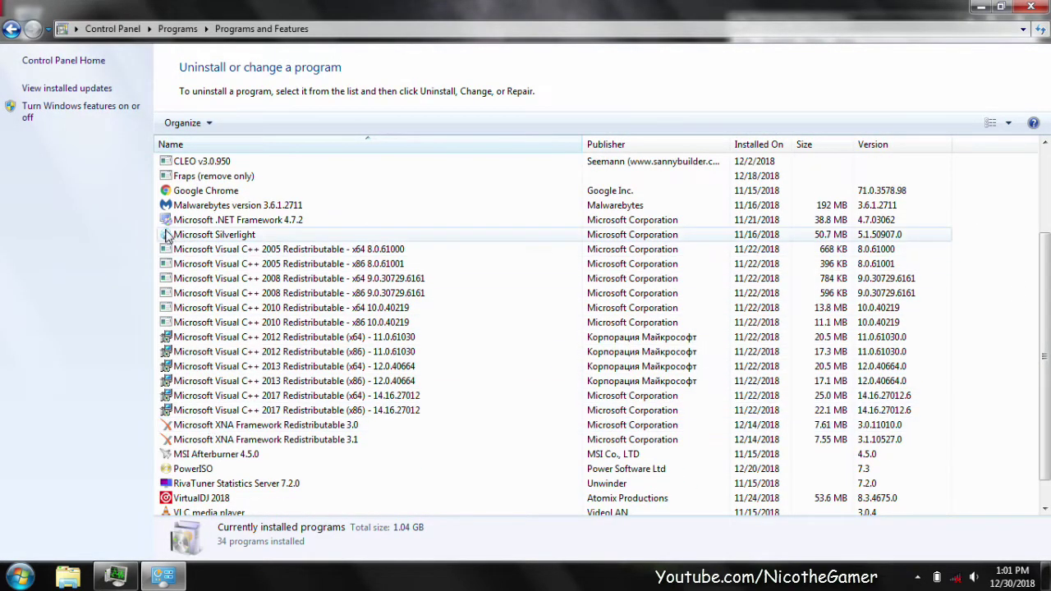
{"action": "scroll", "coordinate": [329, 328], "scroll_direction": "down", "scroll_amount": 1}
{"action": "left_click", "coordinate": [226, 497]}
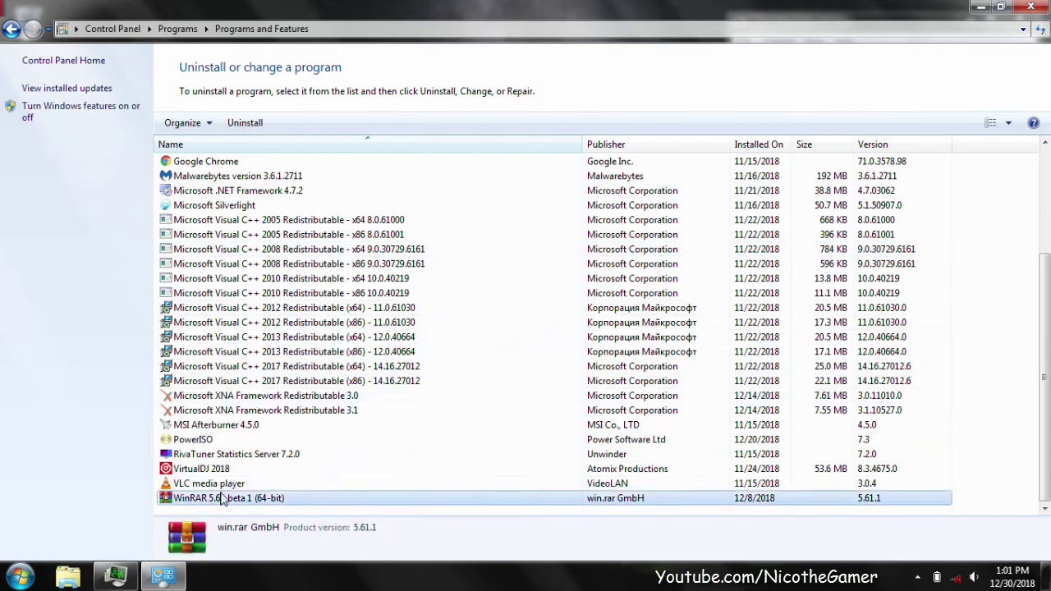
{"action": "left_click", "coordinate": [226, 483]}
{"action": "left_click", "coordinate": [229, 454]}
{"action": "left_click", "coordinate": [229, 439]}
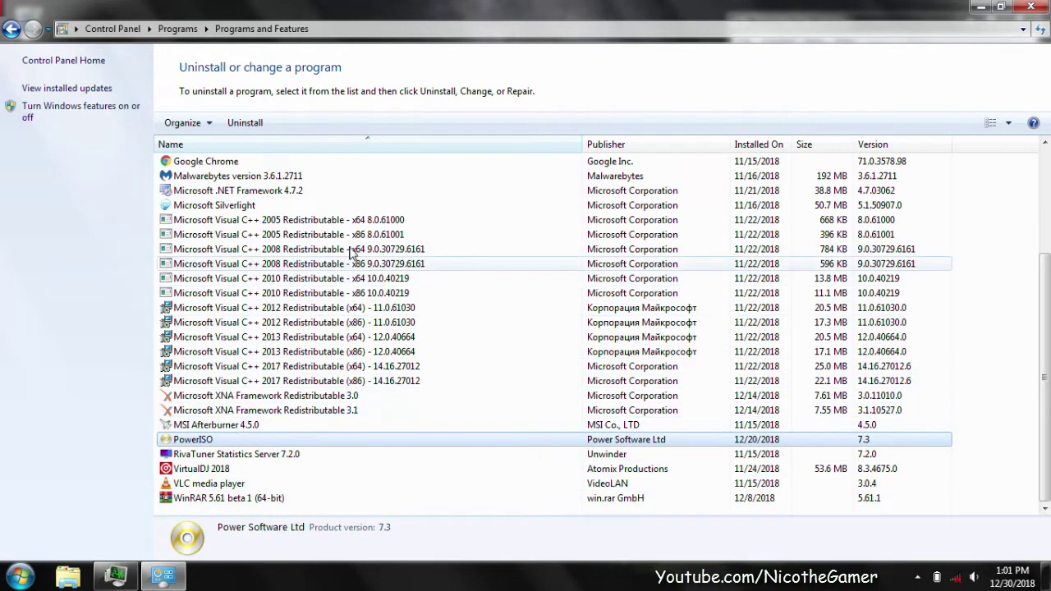
{"action": "scroll", "coordinate": [1049, 304], "scroll_direction": "up", "scroll_amount": 1}
{"action": "left_click", "coordinate": [542, 307]}
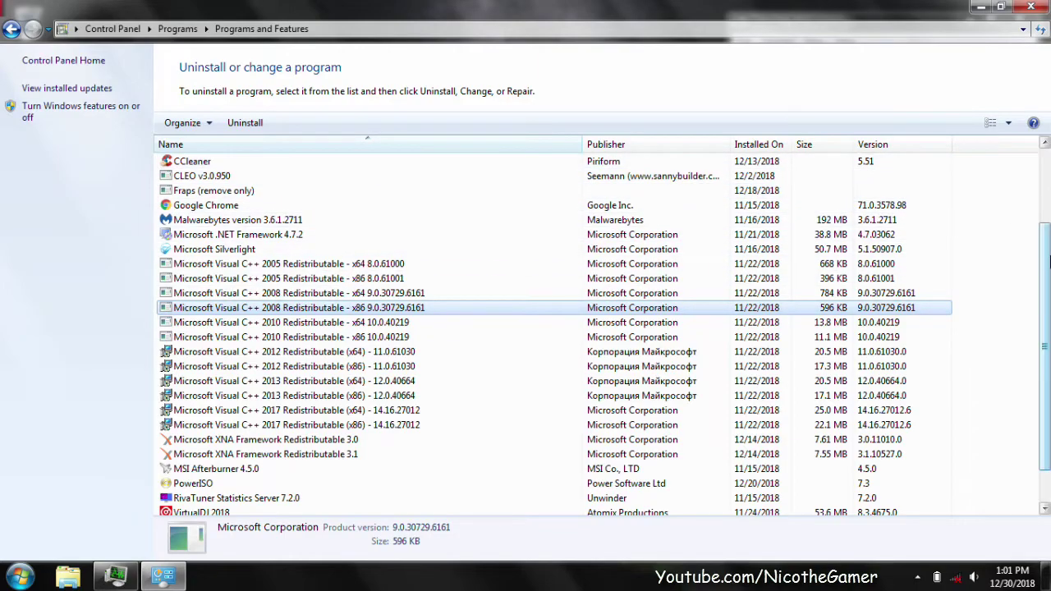
{"action": "scroll", "coordinate": [1045, 193], "scroll_direction": "up", "scroll_amount": 3}
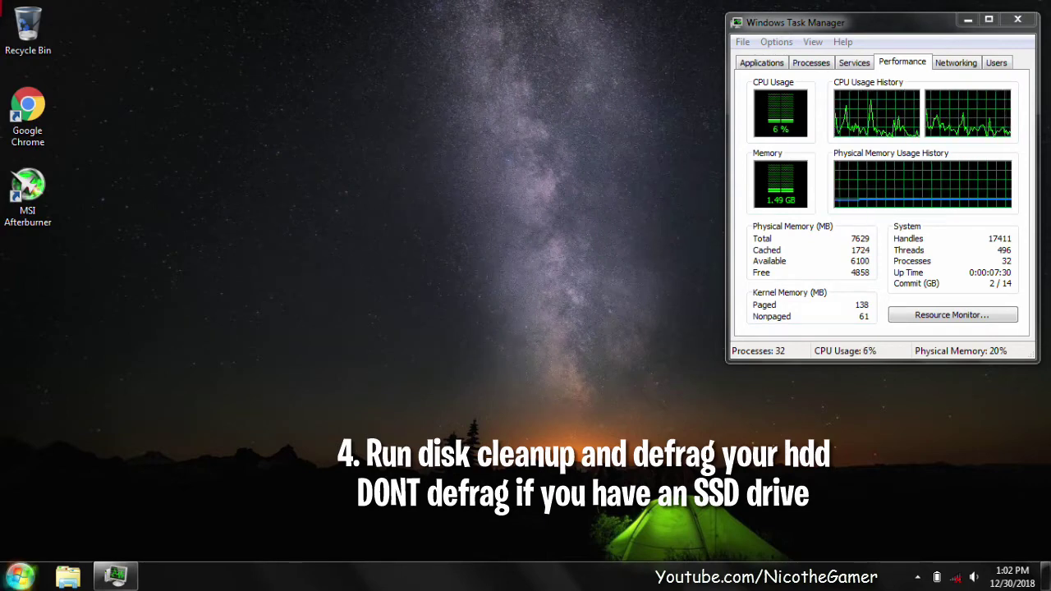
Open the properties of Local Disk (C:) from Computer and start Disk Cleanup on it.
{"action": "left_click", "coordinate": [20, 576]}
{"action": "left_click", "coordinate": [266, 319]}
{"action": "left_click", "coordinate": [378, 242]}
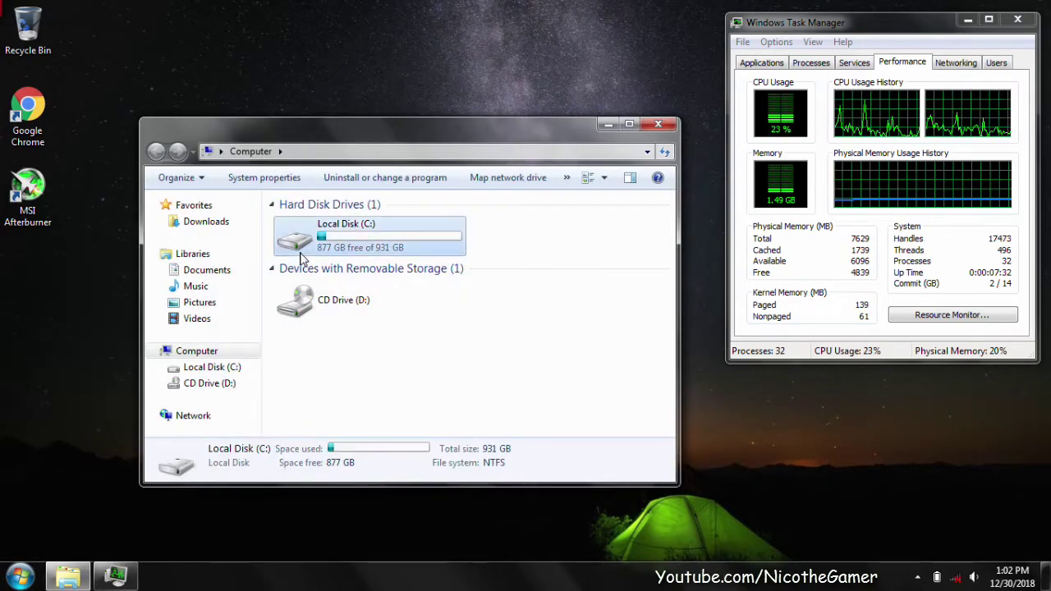
{"action": "right_click", "coordinate": [301, 255]}
{"action": "left_click", "coordinate": [348, 491]}
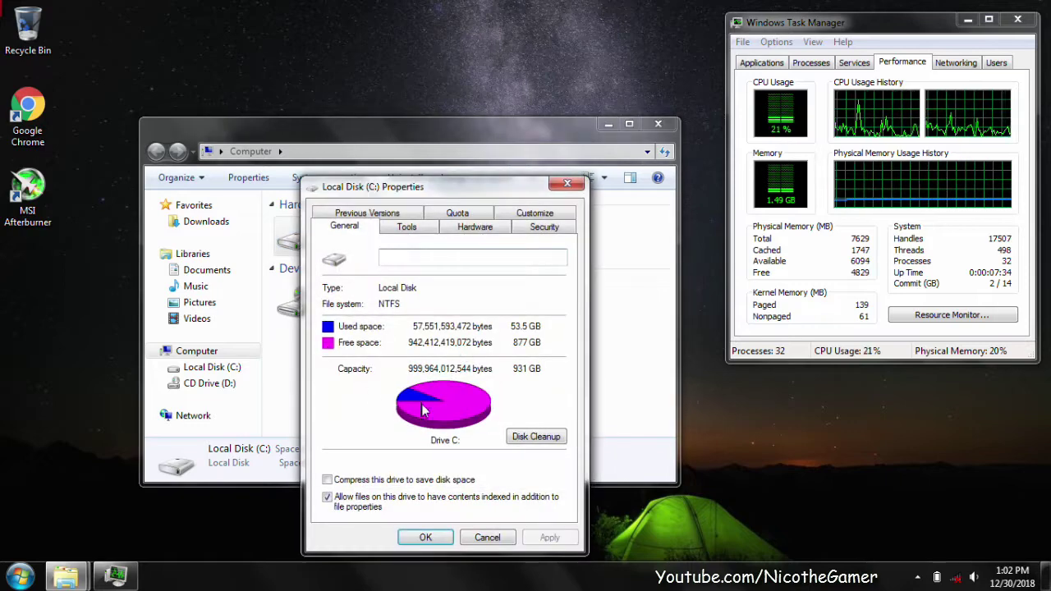
{"action": "left_click", "coordinate": [533, 437]}
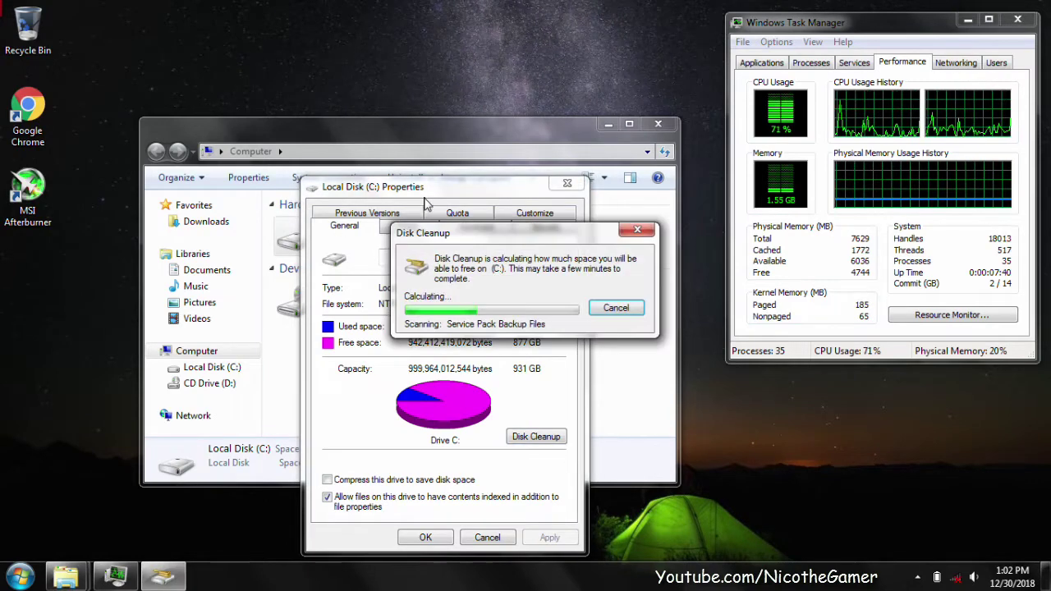
Close the Computer window, place the Disk Cleanup and drive properties windows side by side, and review the files offered for deletion.
{"action": "left_click_drag", "start_coordinate": [526, 244], "coordinate": [313, 183]}
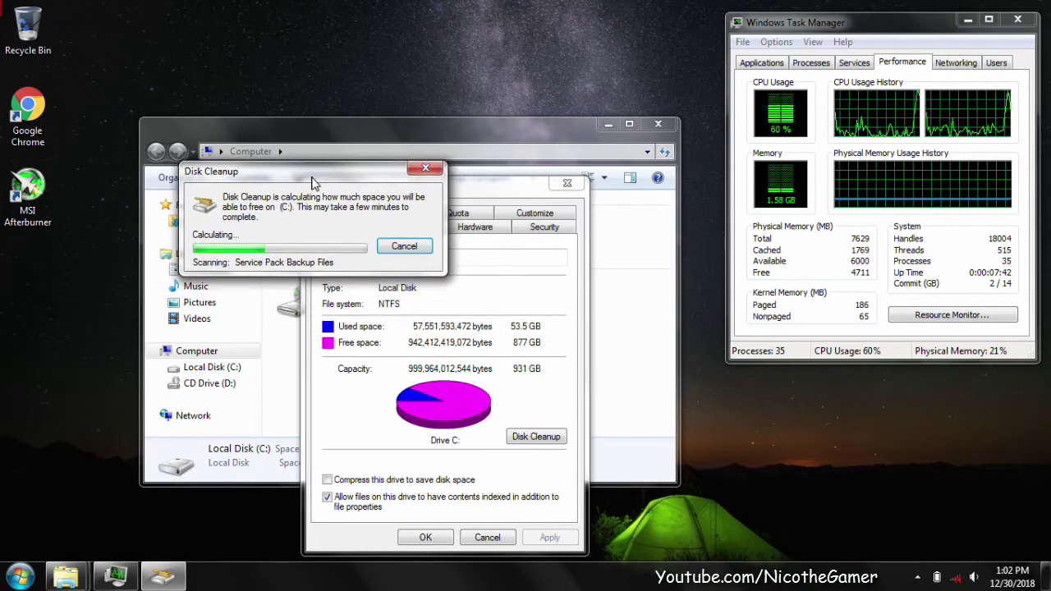
{"action": "left_click", "coordinate": [666, 123]}
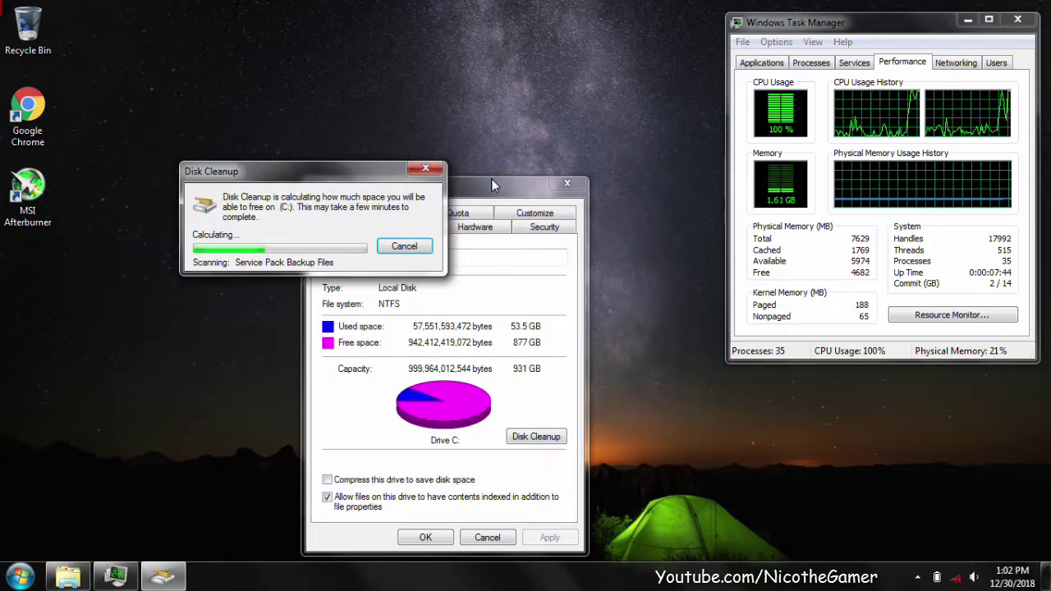
{"action": "left_click_drag", "start_coordinate": [491, 179], "coordinate": [612, 144]}
{"action": "left_click", "coordinate": [394, 195]}
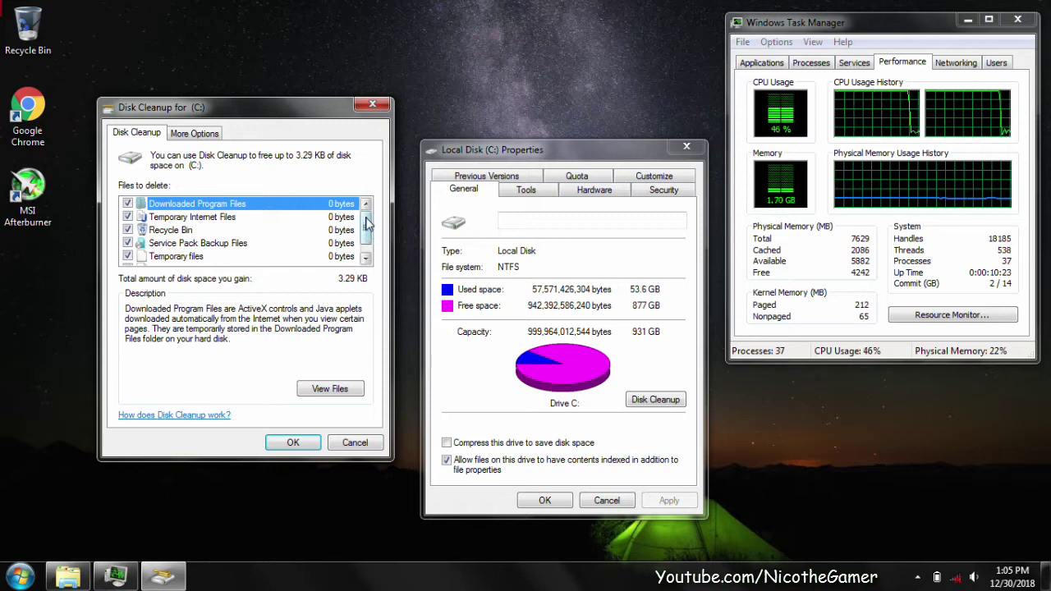
{"action": "left_click_drag", "start_coordinate": [367, 224], "coordinate": [367, 238]}
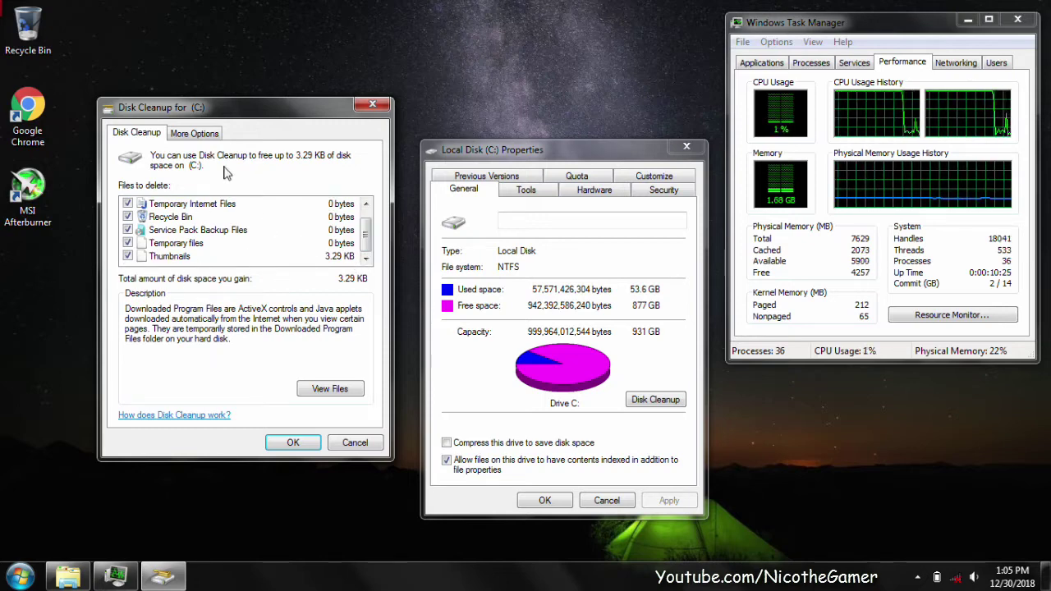
Delete all but the most recent restore point through Disk Cleanup's System Restore and Shadow Copies option.
{"action": "left_click", "coordinate": [207, 135]}
{"action": "left_click", "coordinate": [331, 352]}
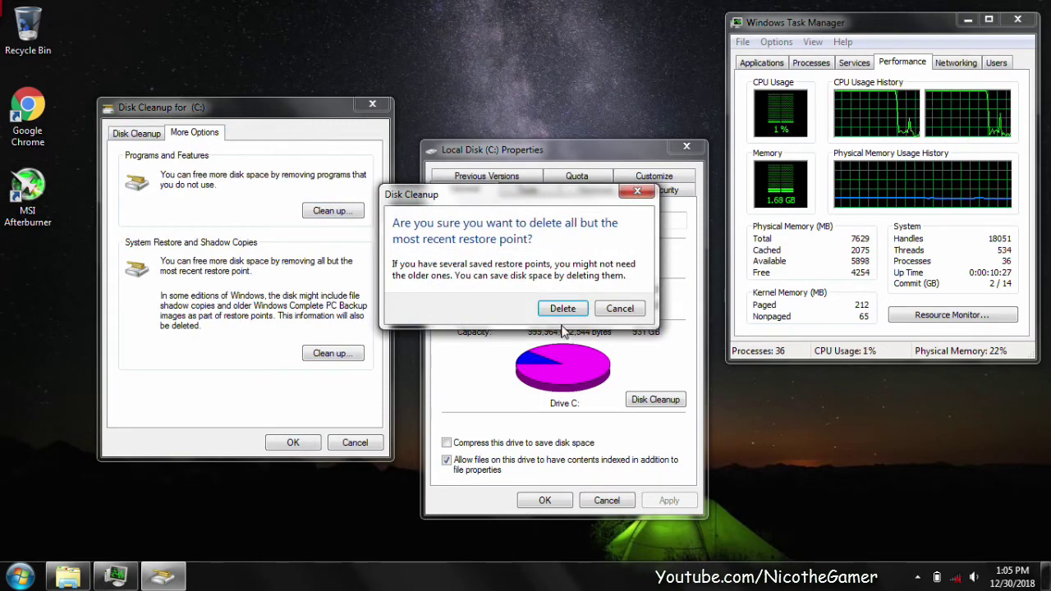
{"action": "left_click", "coordinate": [563, 310]}
Run Disk Cleanup on (C:) and permanently delete the checked files.
{"action": "left_click", "coordinate": [140, 133]}
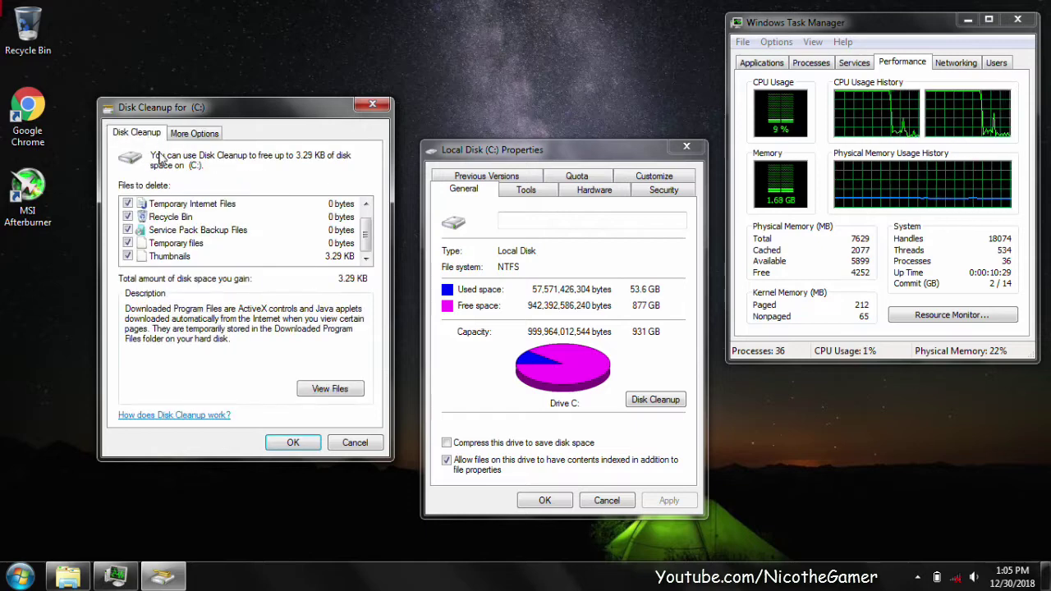
{"action": "left_click", "coordinate": [293, 442]}
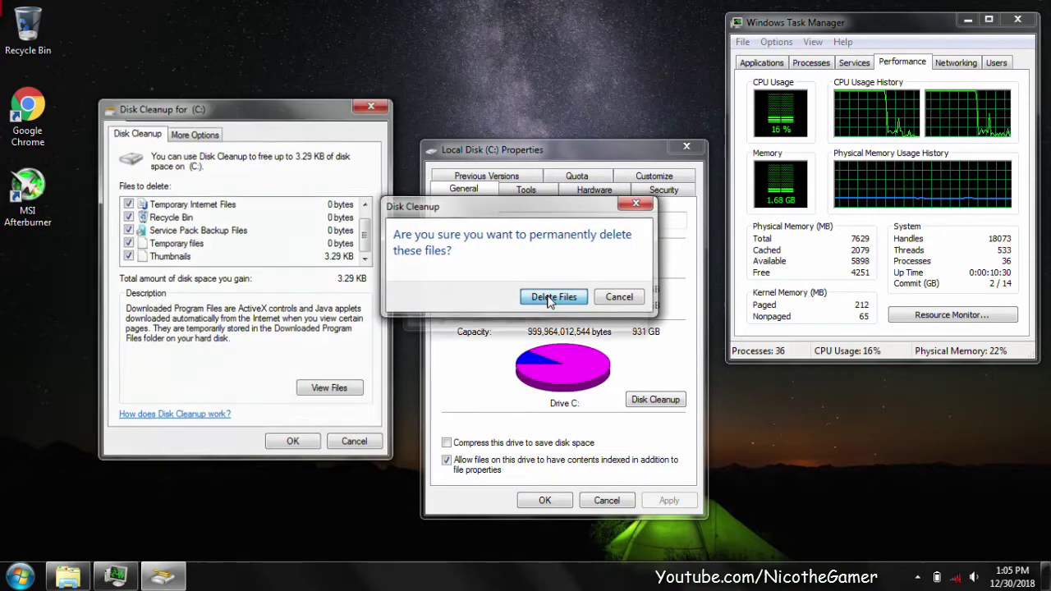
{"action": "left_click", "coordinate": [554, 298]}
{"action": "left_click_drag", "start_coordinate": [565, 248], "coordinate": [322, 183]}
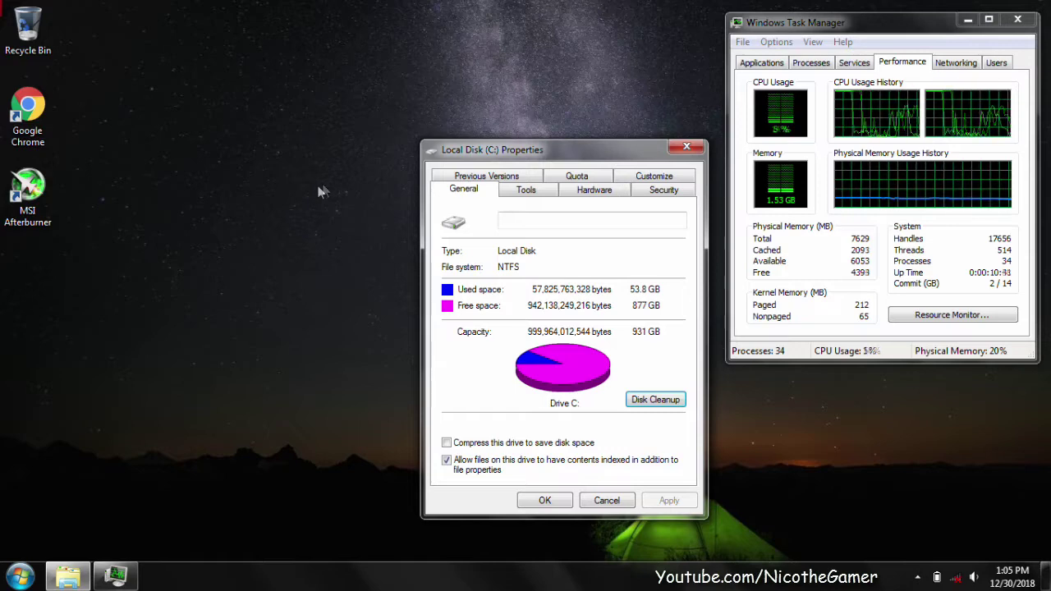
Launch Disk Defragmenter from the drive properties, close the properties window, and analyze disk (C:).
{"action": "left_click", "coordinate": [511, 194]}
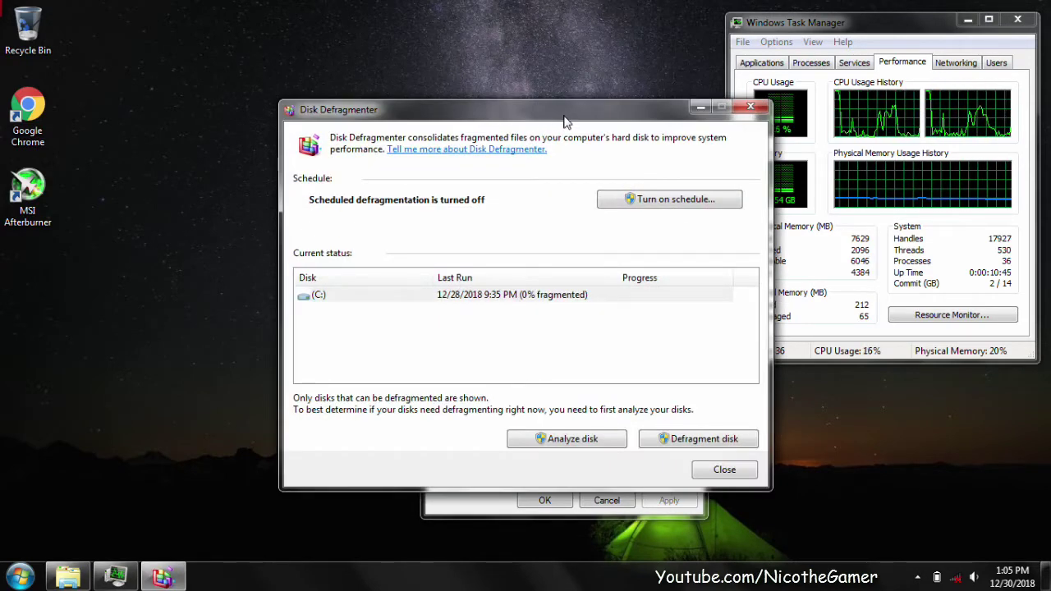
{"action": "left_click_drag", "start_coordinate": [564, 121], "coordinate": [394, 80]}
{"action": "left_click", "coordinate": [687, 146]}
{"action": "left_click_drag", "start_coordinate": [505, 78], "coordinate": [524, 90]}
{"action": "left_click", "coordinate": [407, 408]}
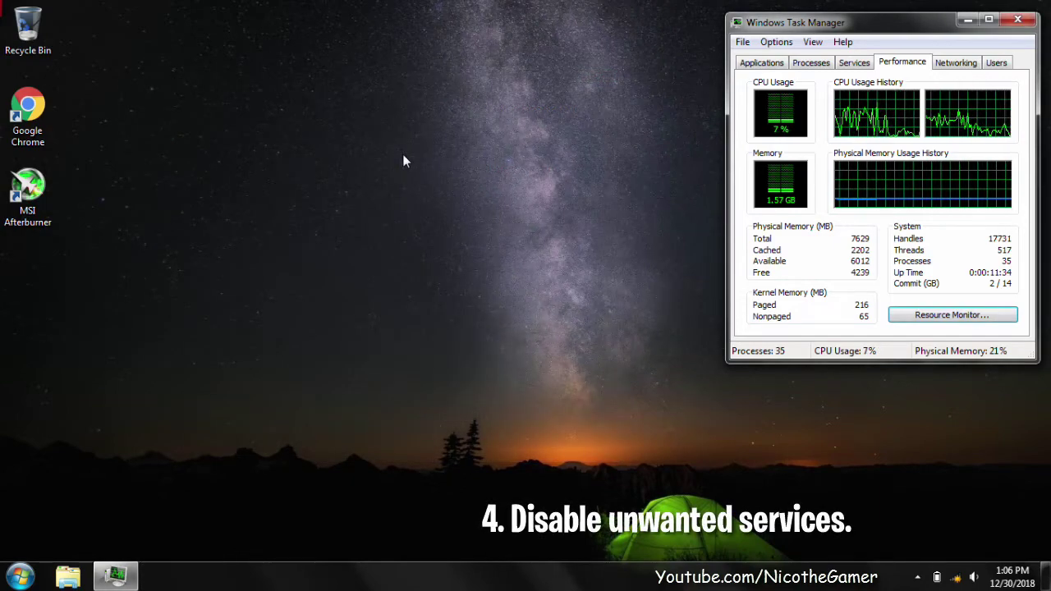
Open Services from the Administrative Tools under System and Security and close the Control Panel windows.
{"action": "key", "text": "super"}
{"action": "left_click", "coordinate": [239, 359]}
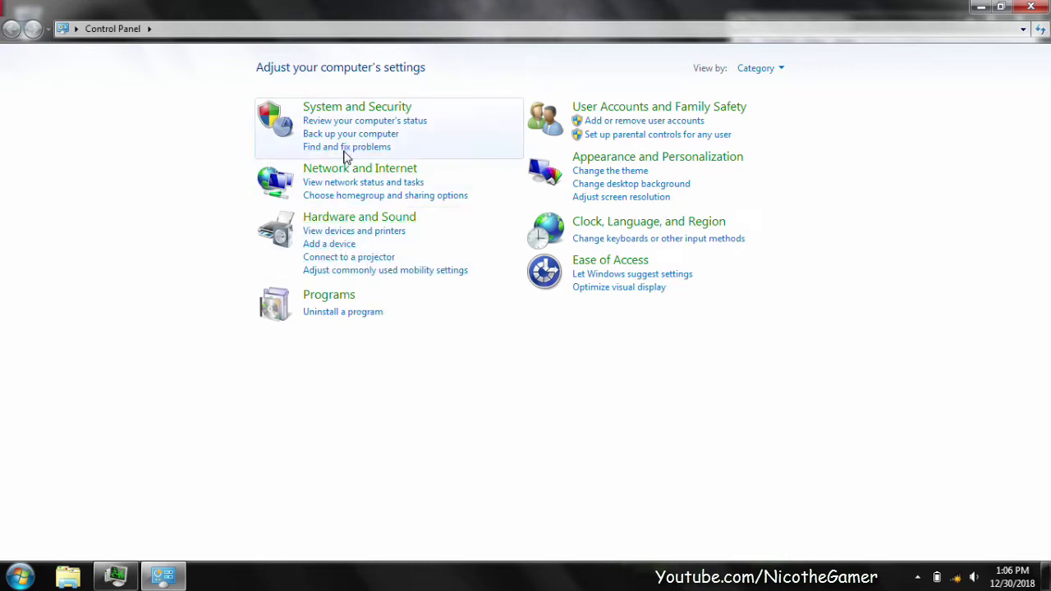
{"action": "left_click", "coordinate": [372, 110]}
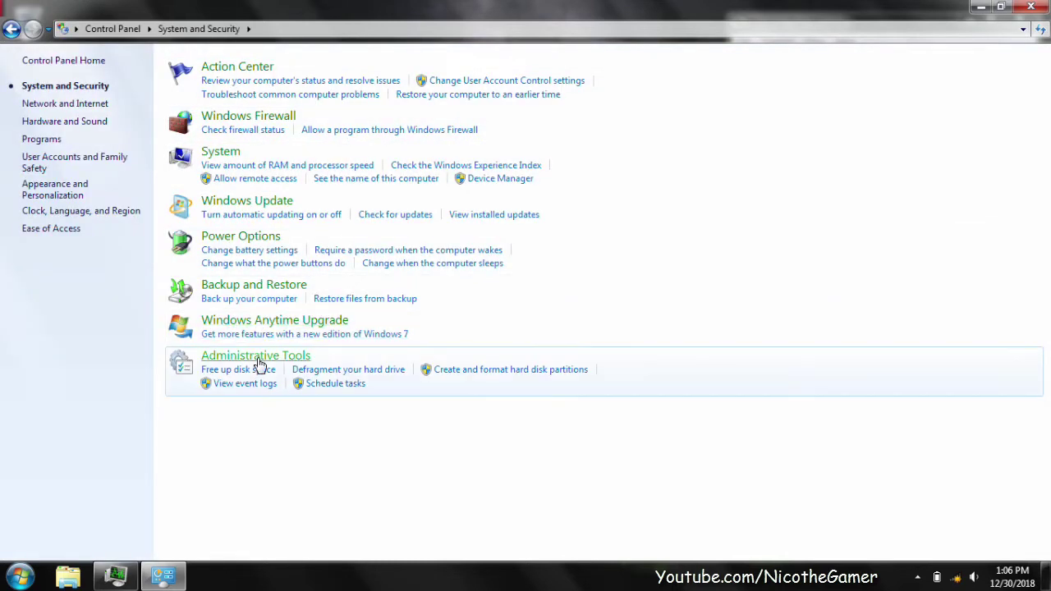
{"action": "left_click", "coordinate": [257, 359]}
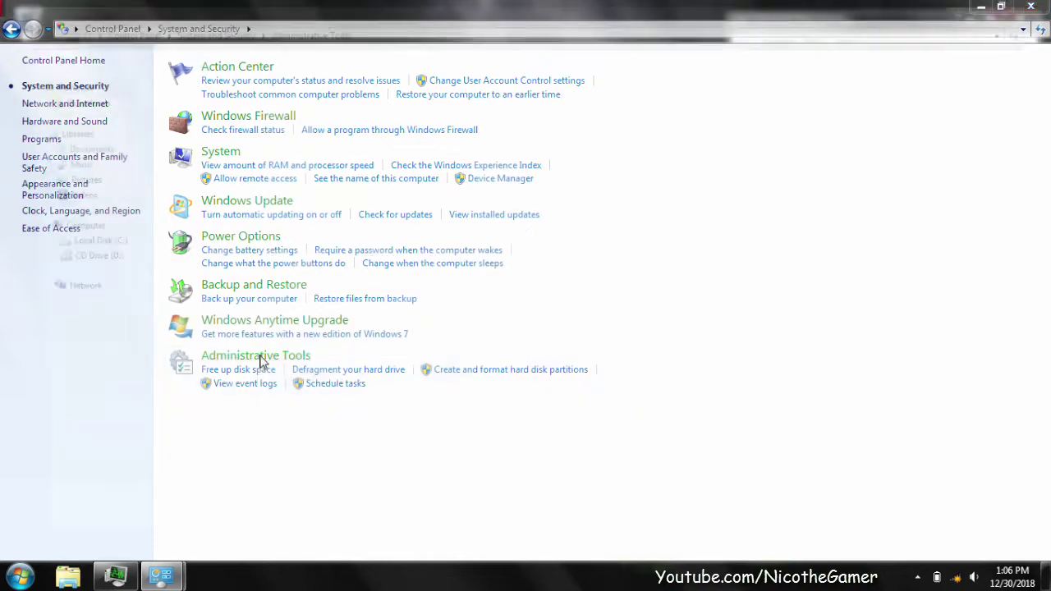
{"action": "double_click", "coordinate": [211, 201]}
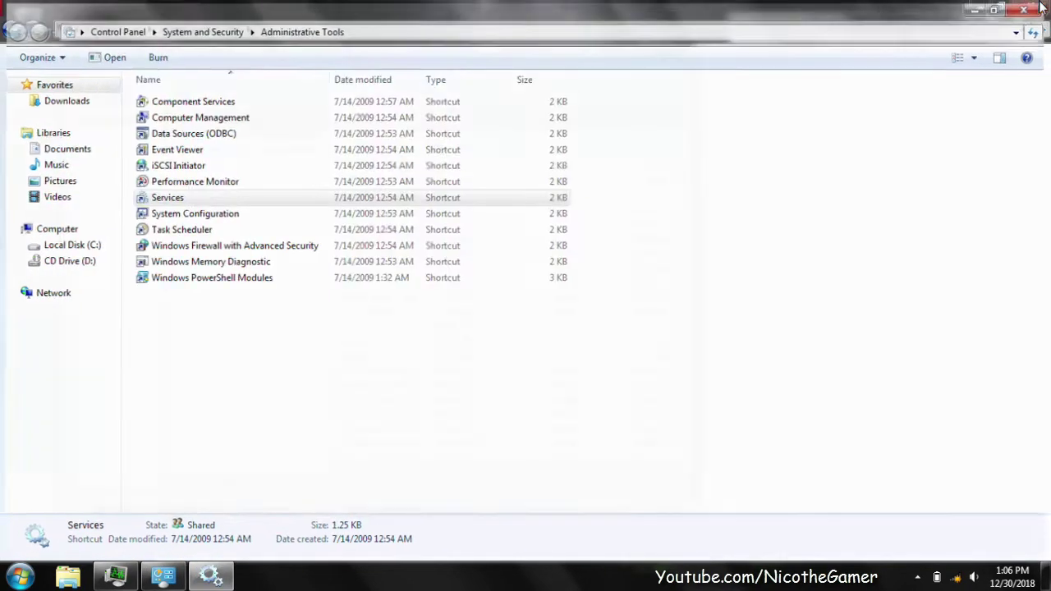
{"action": "left_click", "coordinate": [1040, 9]}
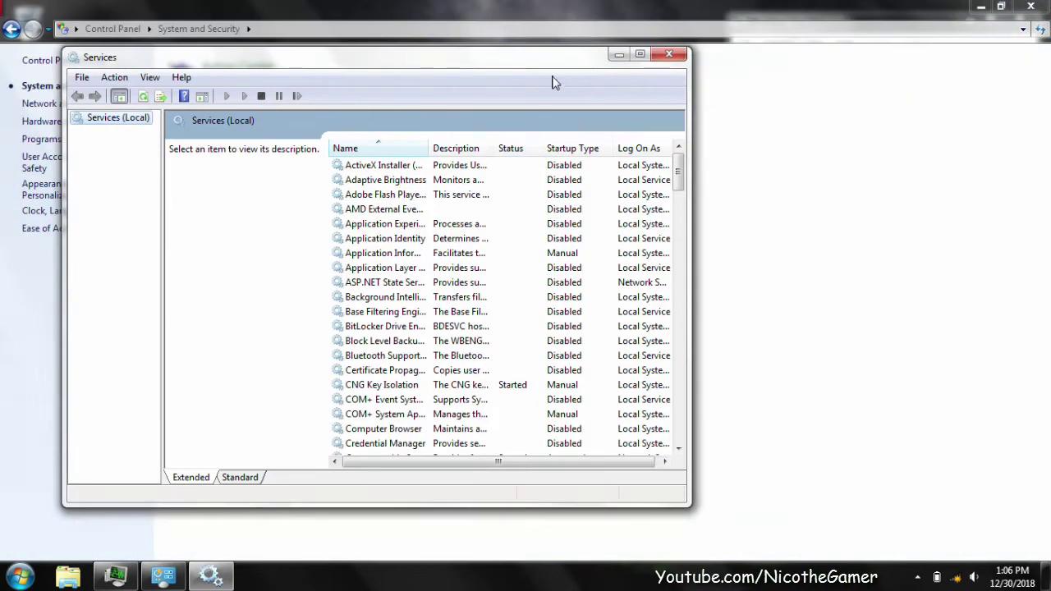
{"action": "left_click", "coordinate": [1046, 8]}
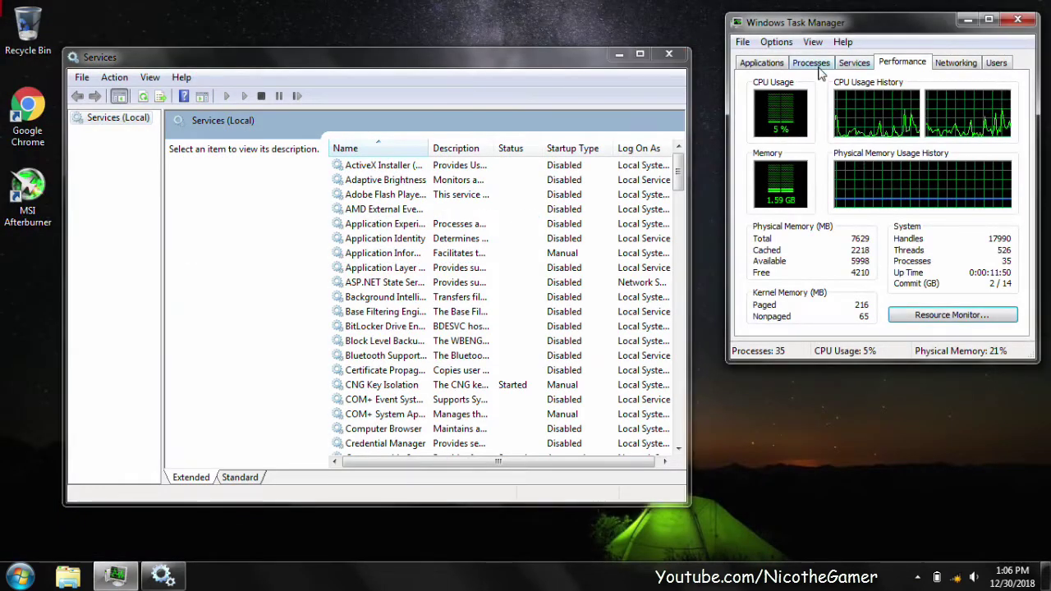
Look through the services in Task Manager and the startup types in the Services window.
{"action": "left_click", "coordinate": [851, 63]}
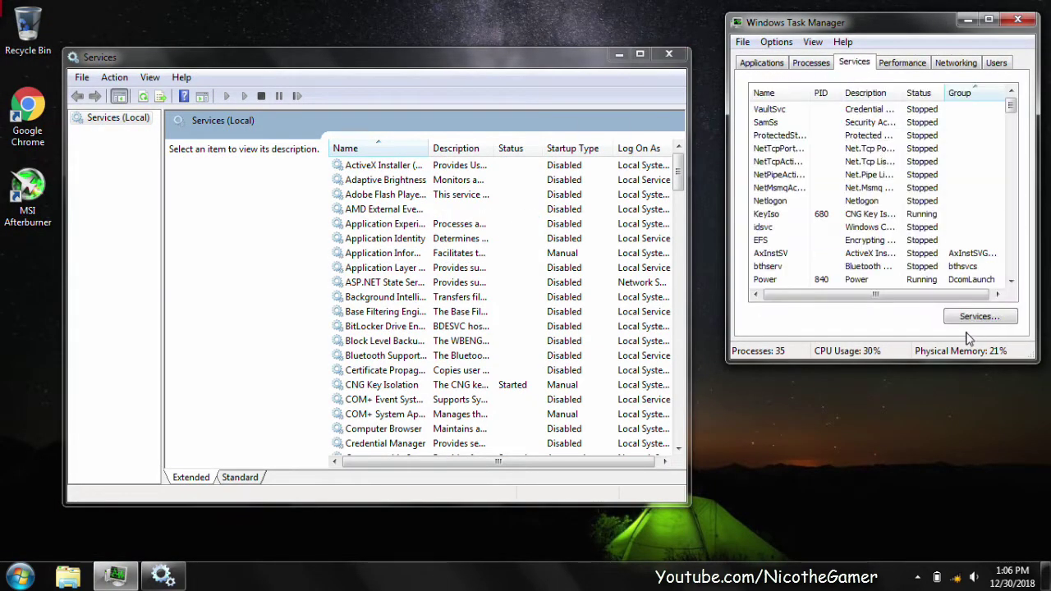
{"action": "left_click", "coordinate": [901, 63]}
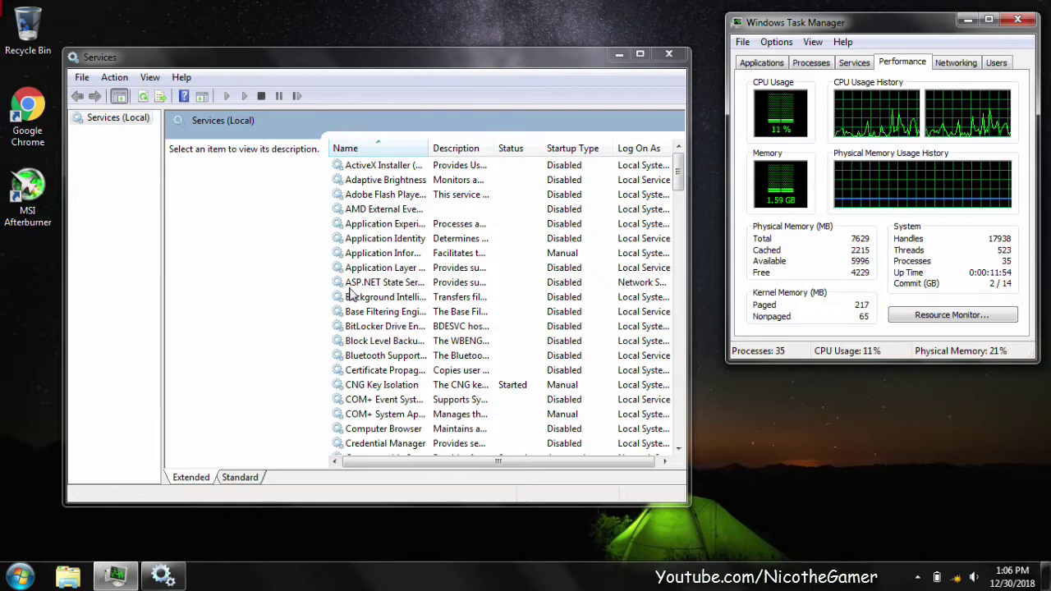
{"action": "left_click", "coordinate": [415, 282]}
{"action": "scroll", "coordinate": [593, 244], "scroll_direction": "down", "scroll_amount": 5}
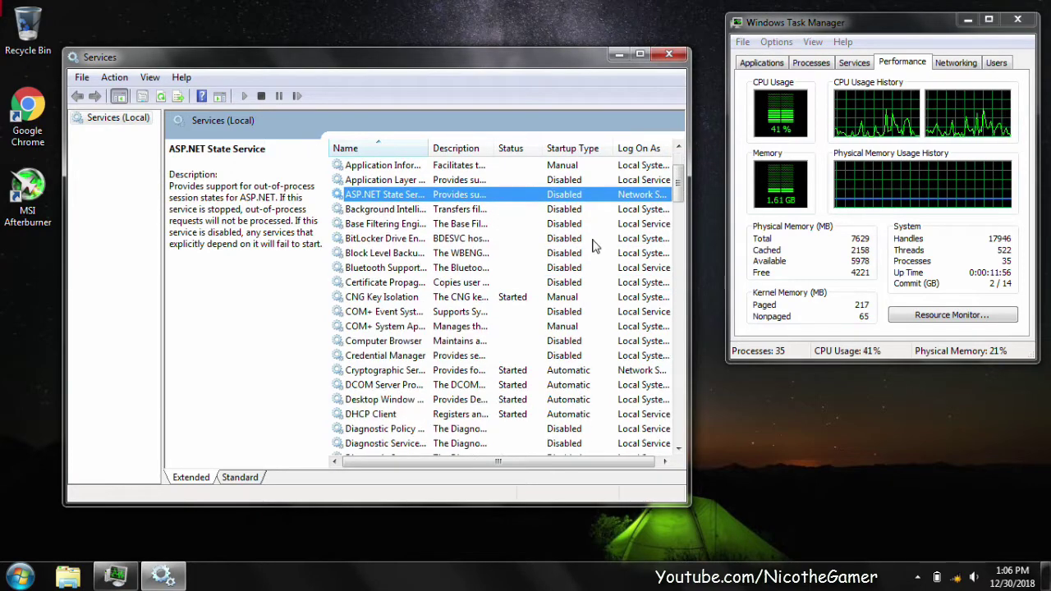
{"action": "scroll", "coordinate": [493, 279], "scroll_direction": "down", "scroll_amount": 2}
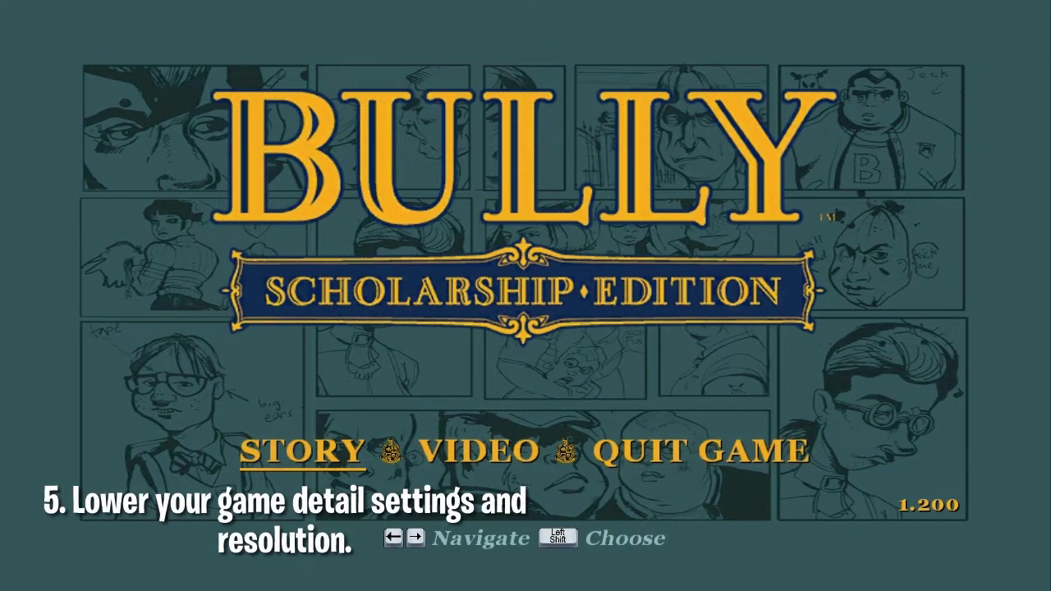
Switch to Bully: Scholarship Edition and set the resolution to 640 x 480 in its video settings.
{"action": "key", "text": "shift"}
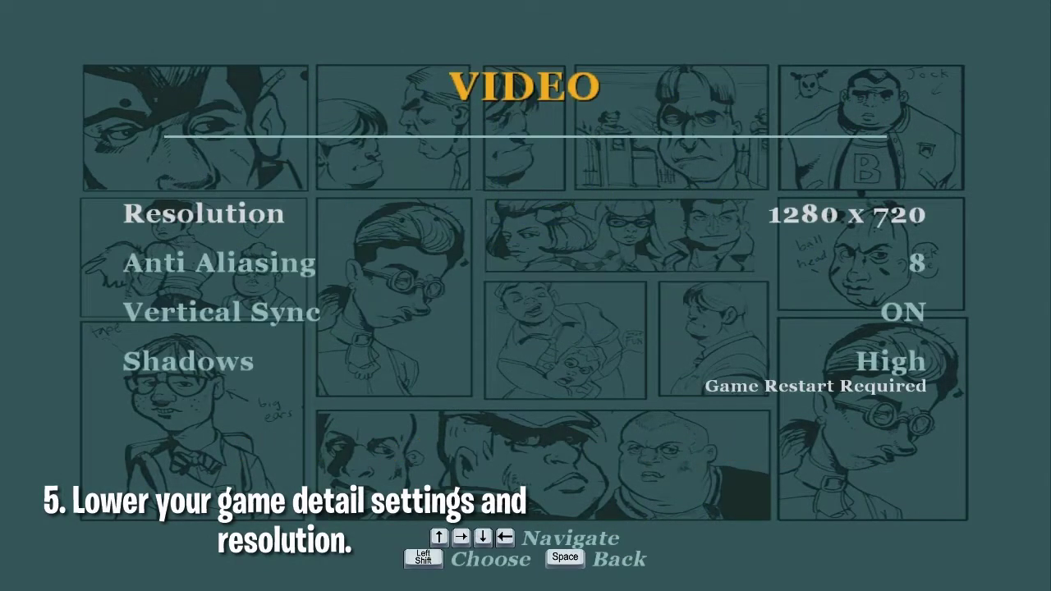
{"action": "key", "text": "Down"}
{"action": "key", "text": "Down"}
{"action": "key", "text": "Down"}
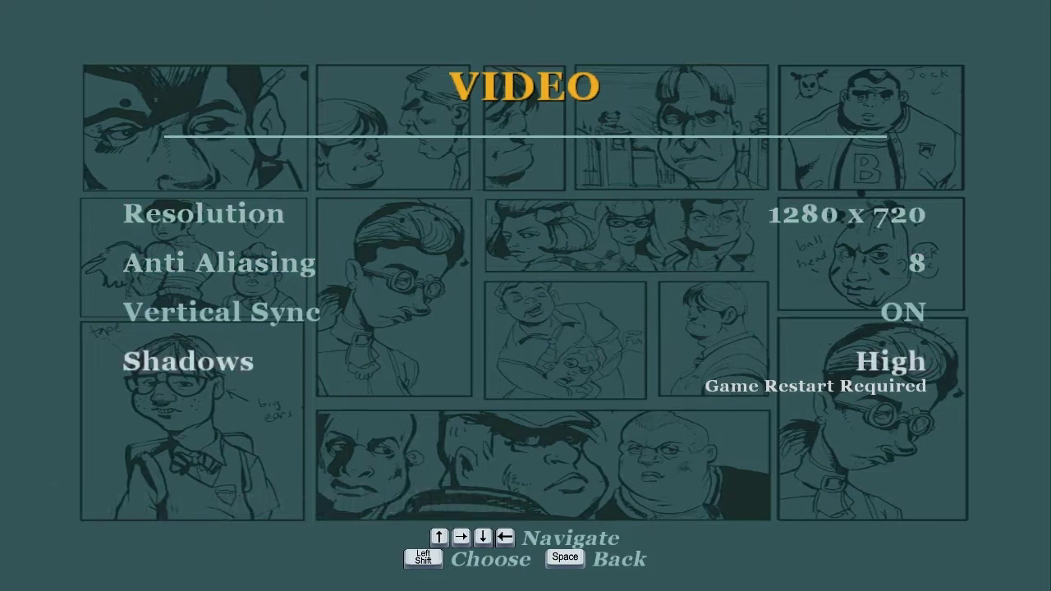
{"action": "key", "text": "Down"}
{"action": "key", "text": "shift"}
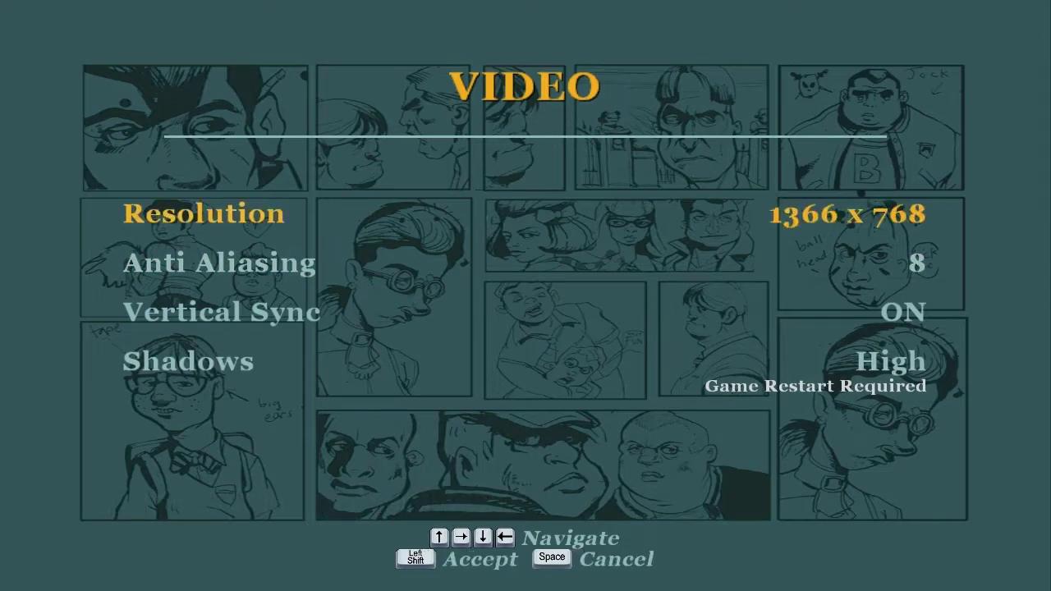
{"action": "key", "text": "shift"}
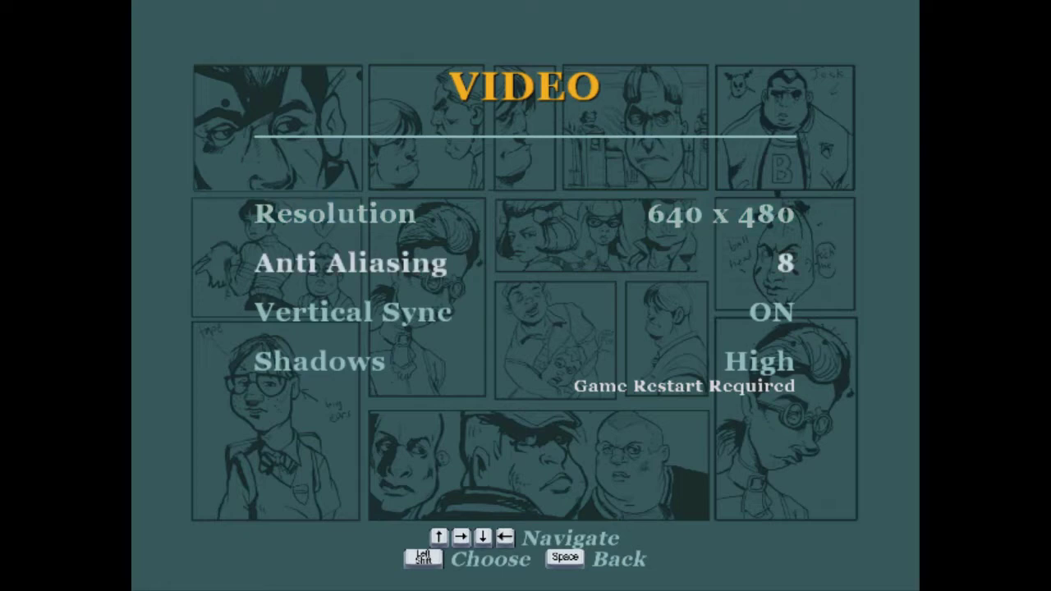
Turn off the game's anti aliasing and vertical sync.
{"action": "key", "text": "Down"}
{"action": "key", "text": "shift"}
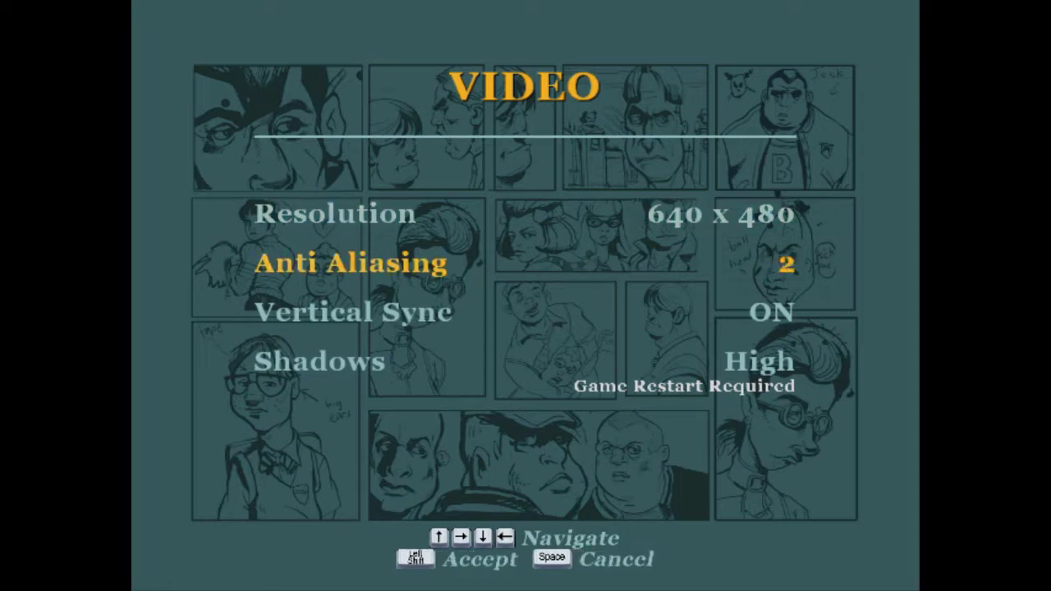
{"action": "key", "text": "shift"}
{"action": "key", "text": "Down"}
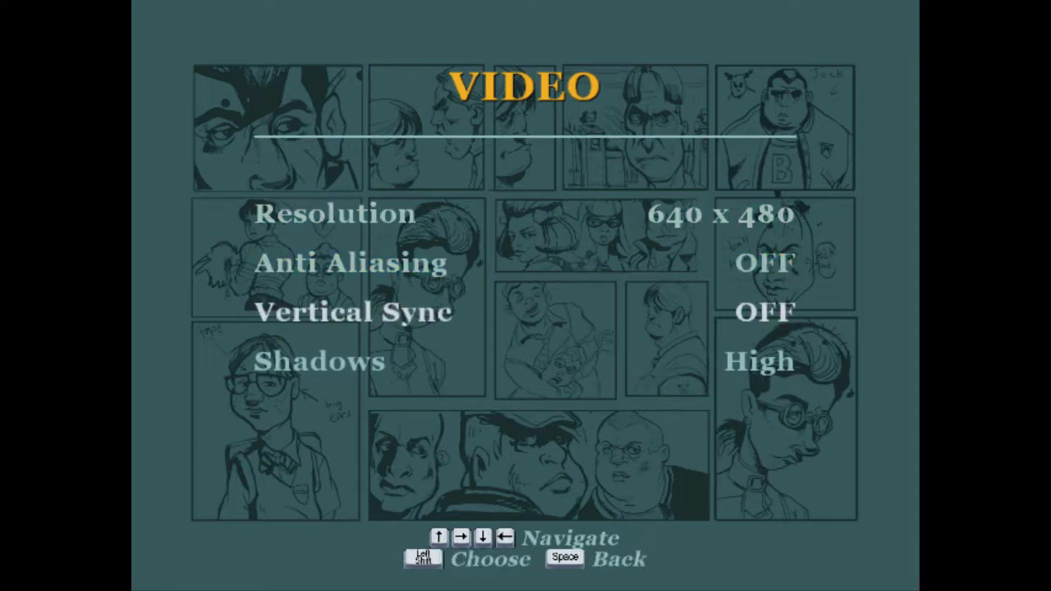
Set the game's shadows to OFF and leave the video settings.
{"action": "key", "text": "Down"}
{"action": "key", "text": "shift"}
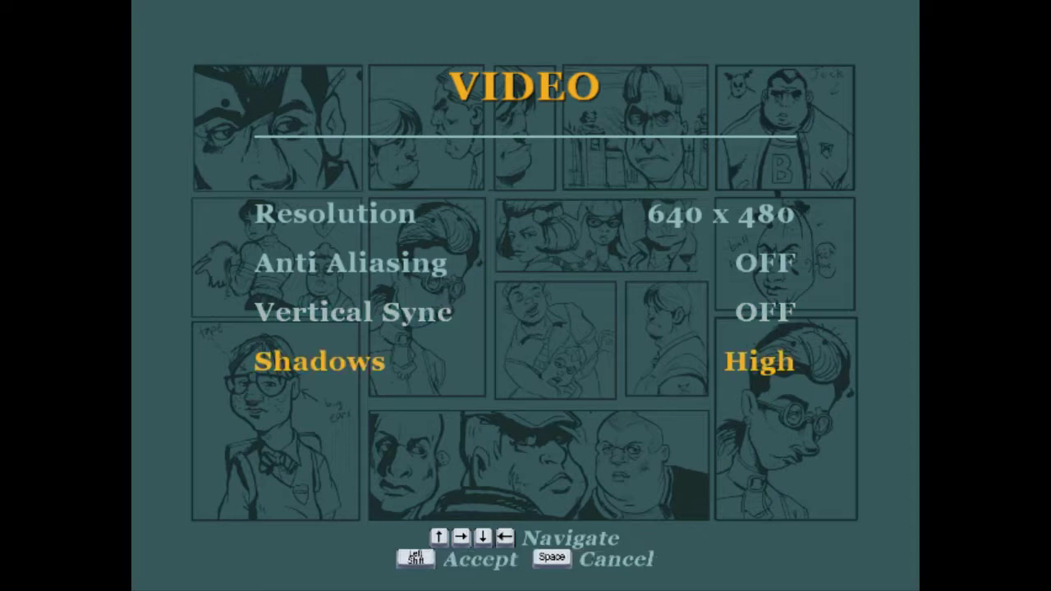
{"action": "key", "text": "Left"}
{"action": "key", "text": "Up"}
{"action": "key", "text": "Up"}
{"action": "key", "text": "Up"}
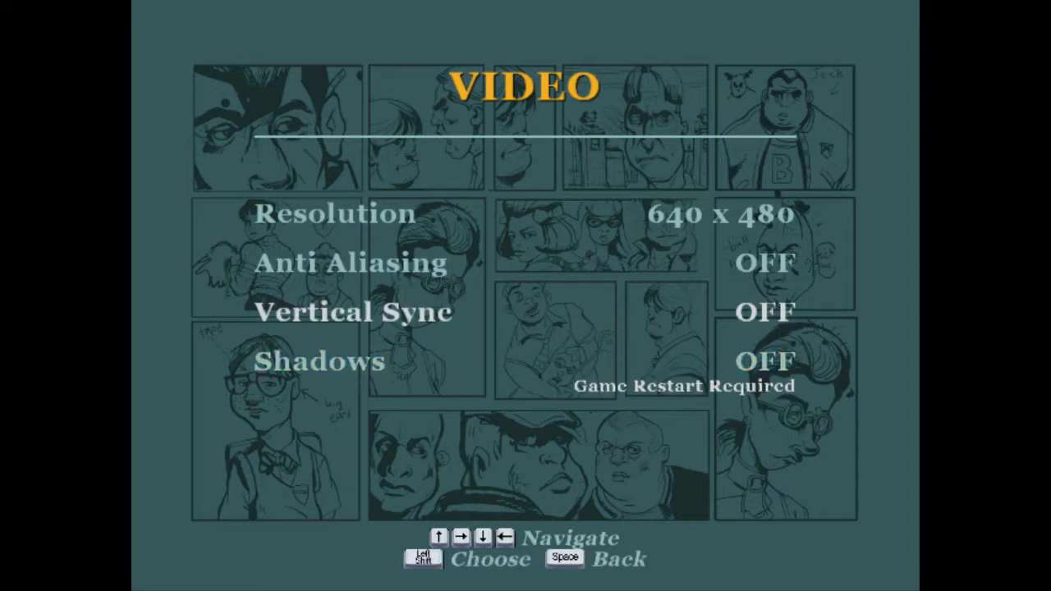
{"action": "key", "text": "Down"}
{"action": "key", "text": "space"}
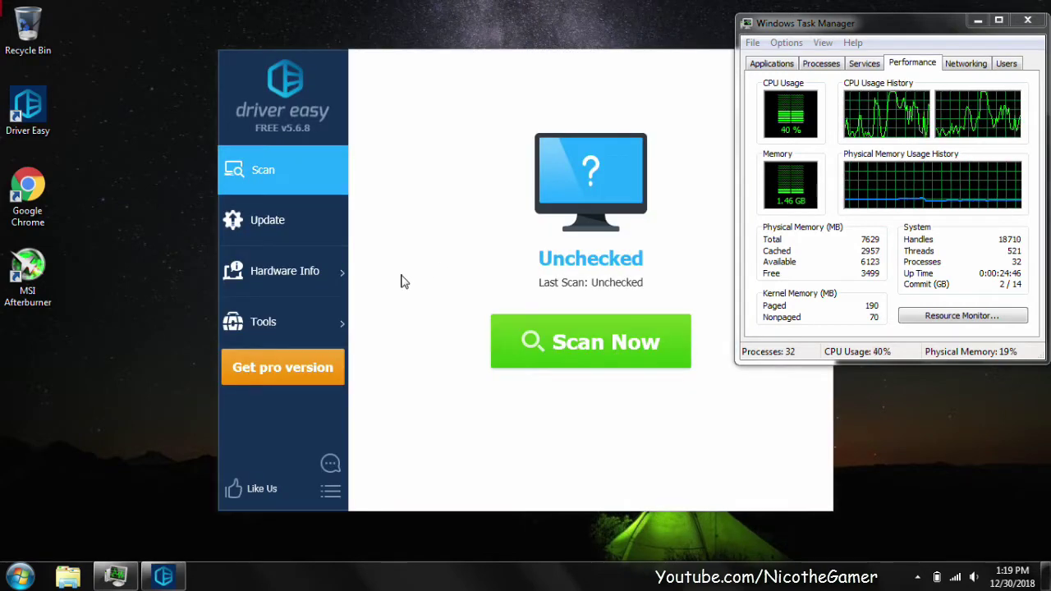
Switch to Driver Easy, scan the computer for outdated drivers, and pick the Realtek Audio entry.
{"action": "left_click_drag", "start_coordinate": [586, 77], "coordinate": [479, 71]}
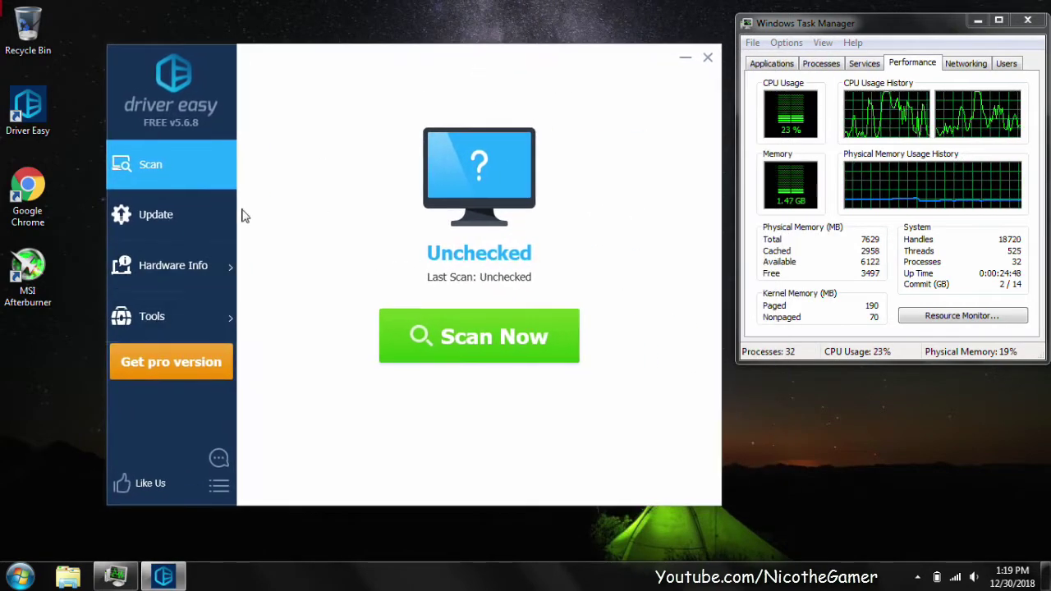
{"action": "left_click", "coordinate": [458, 327]}
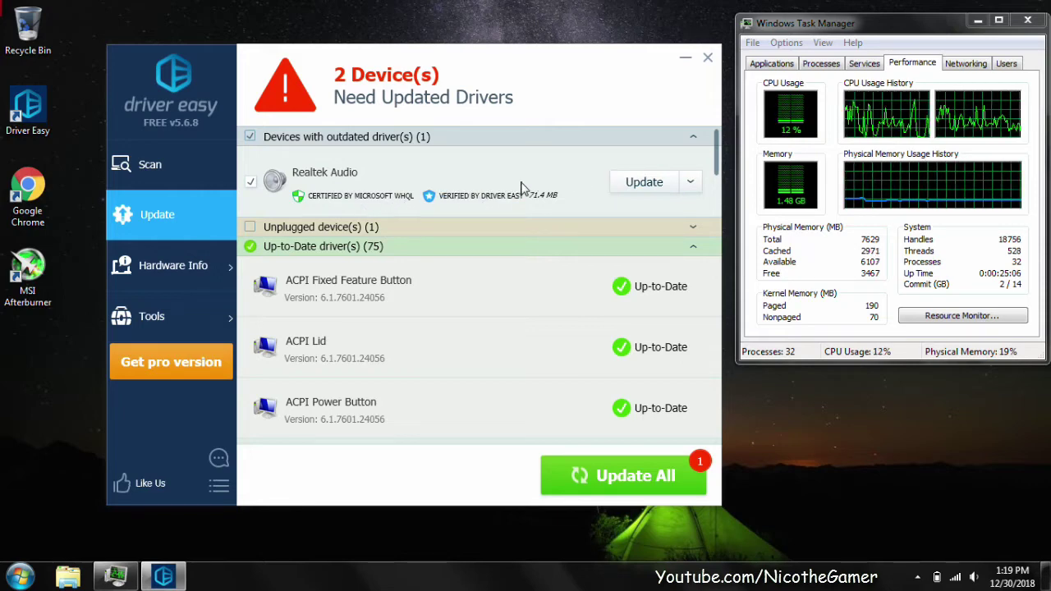
{"action": "left_click", "coordinate": [332, 180]}
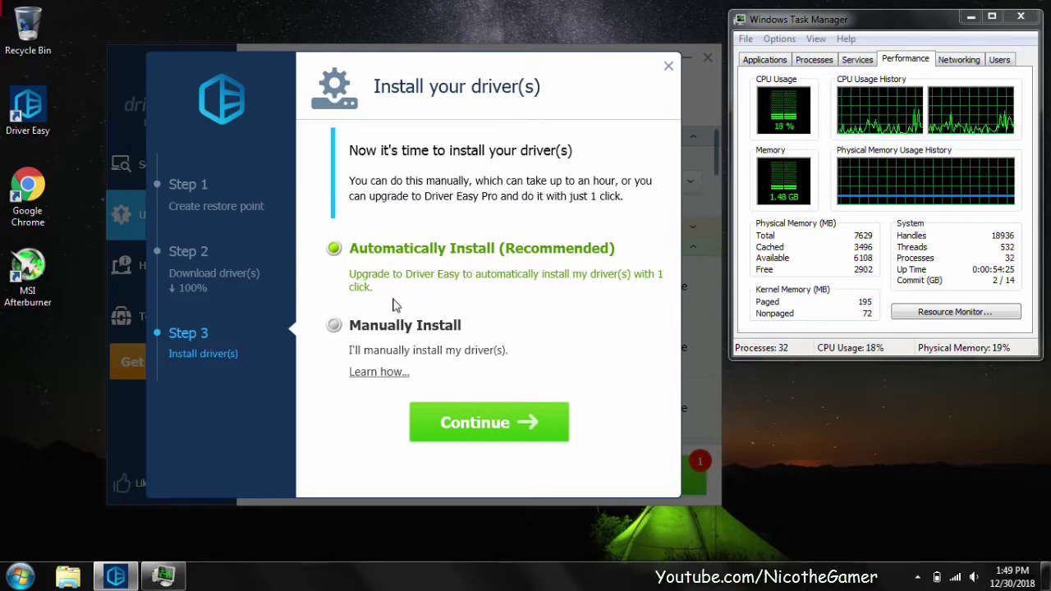
Choose to install the downloaded driver manually and copy the path of the driver folder.
{"action": "left_click", "coordinate": [376, 330]}
{"action": "left_click", "coordinate": [469, 422]}
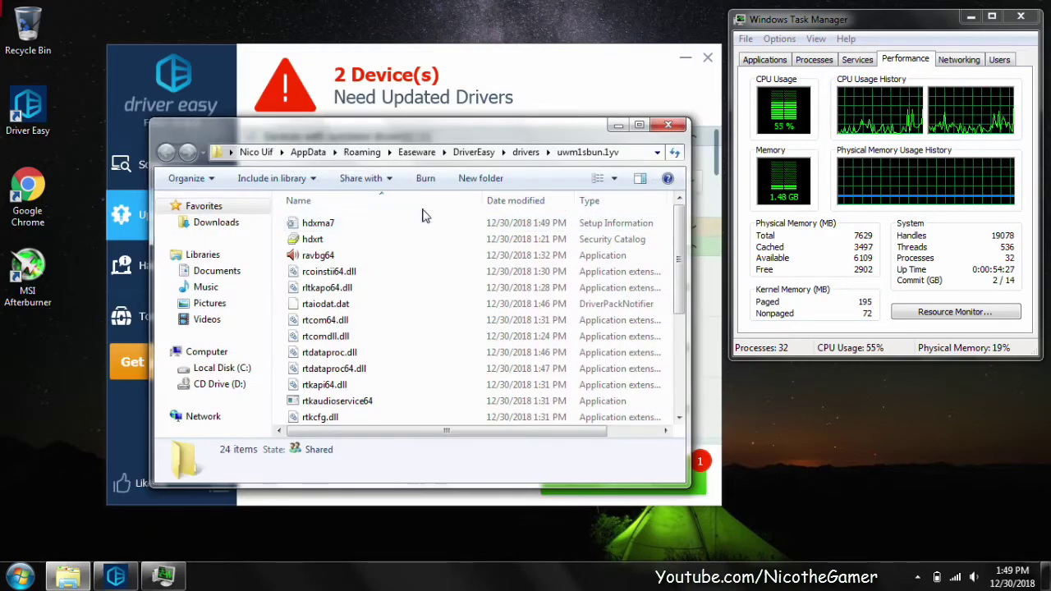
{"action": "left_click", "coordinate": [630, 153]}
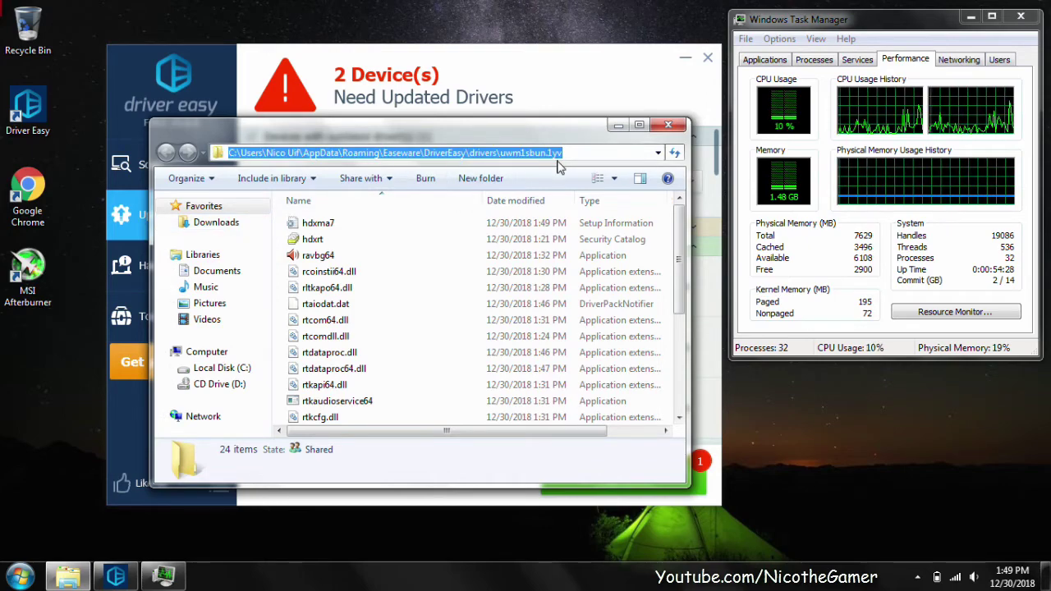
{"action": "right_click", "coordinate": [587, 153]}
{"action": "left_click", "coordinate": [624, 203]}
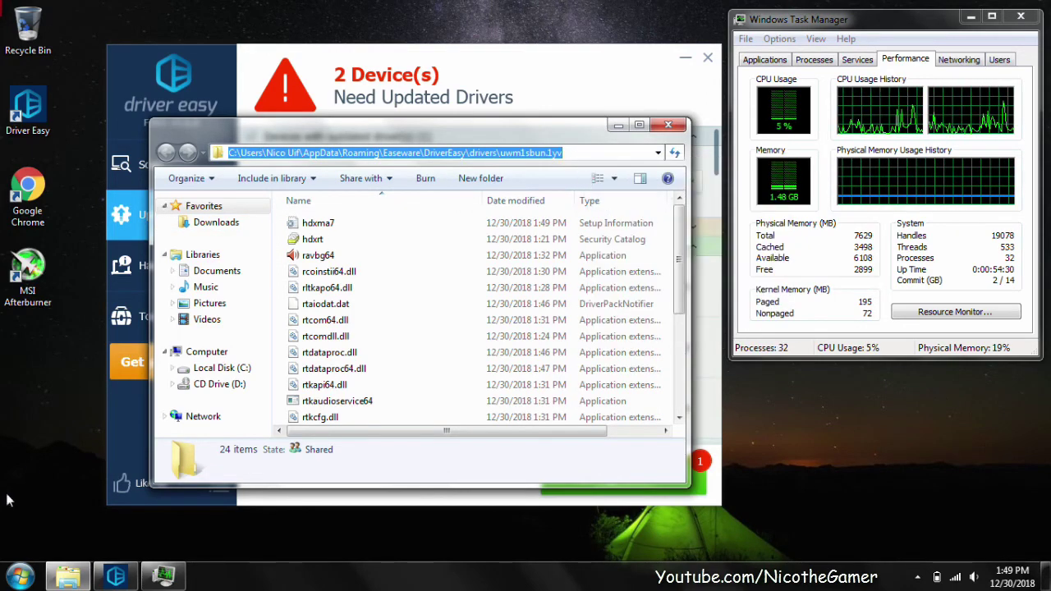
Open Device Manager from Hardware and Sound in Control Panel and close the Control Panel window.
{"action": "left_click", "coordinate": [19, 575]}
{"action": "left_click", "coordinate": [246, 353]}
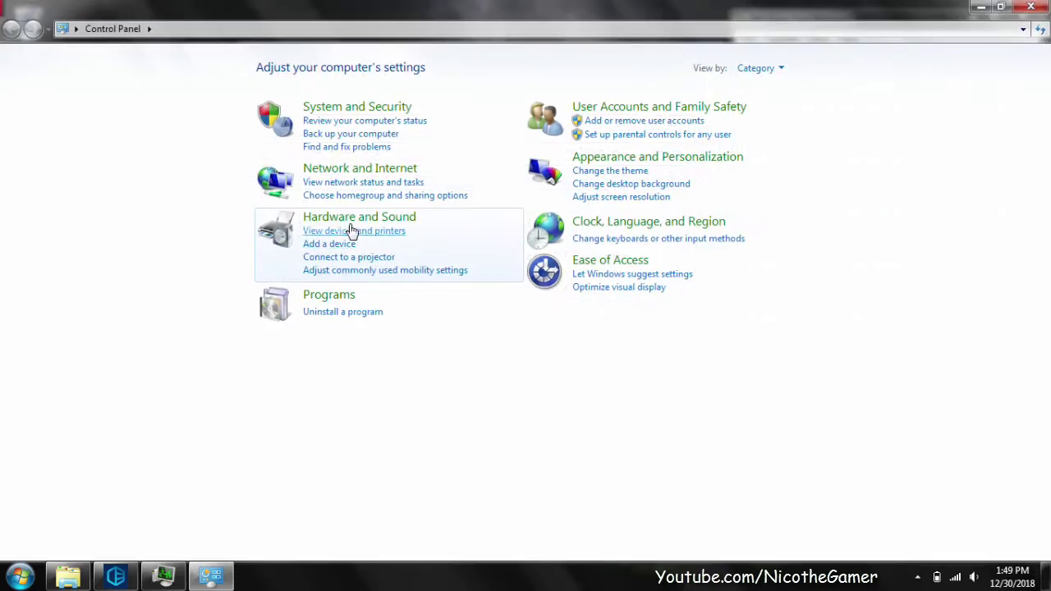
{"action": "left_click", "coordinate": [353, 218]}
{"action": "left_click", "coordinate": [419, 81]}
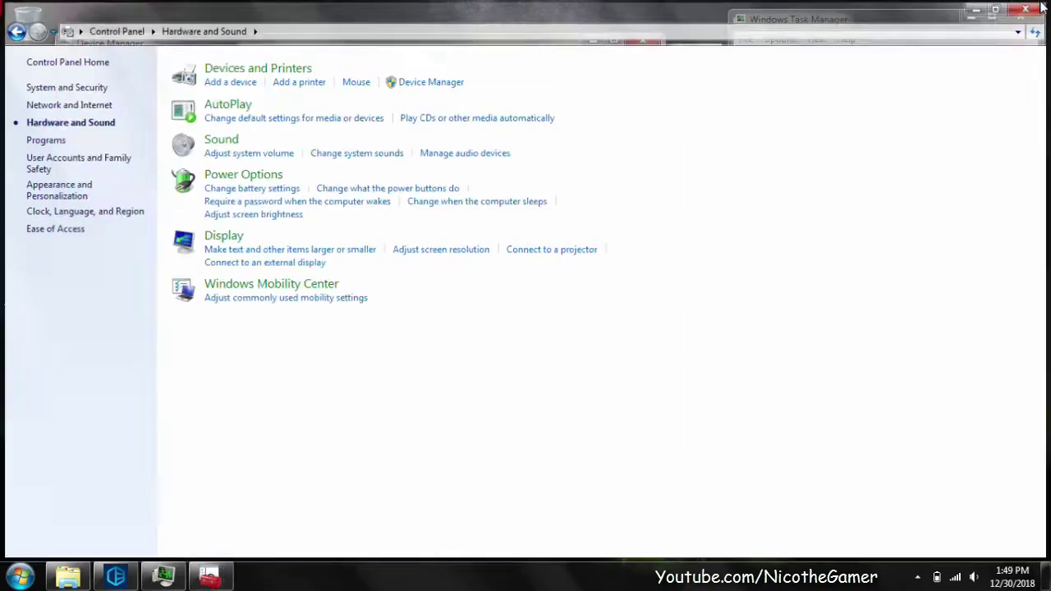
{"action": "left_click", "coordinate": [1031, 7]}
Open the driver properties of the Realtek Audio device under Sound, video and game controllers.
{"action": "left_click_drag", "start_coordinate": [547, 58], "coordinate": [572, 79]}
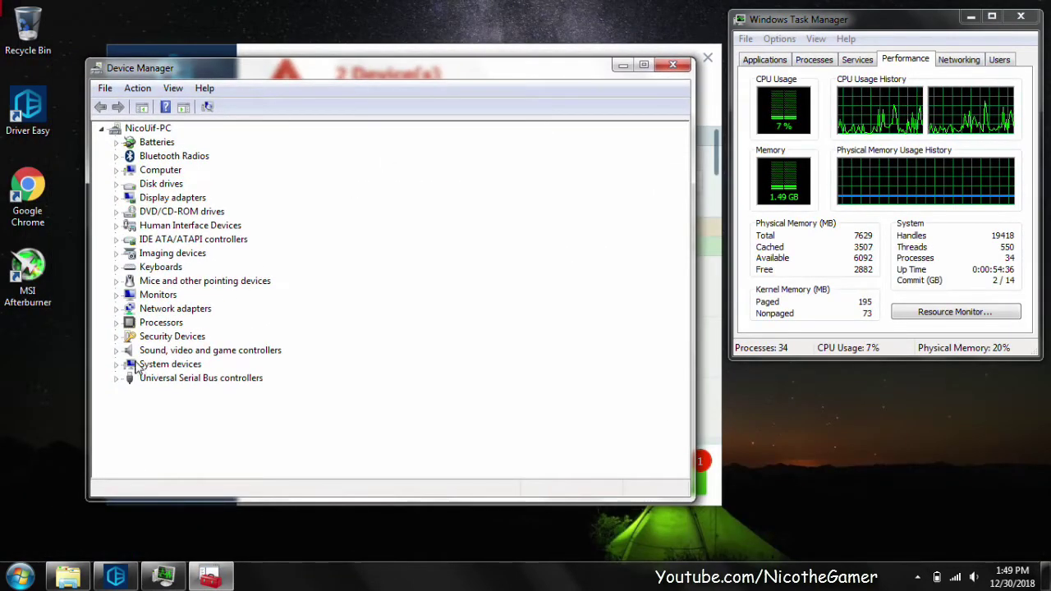
{"action": "left_click", "coordinate": [116, 350]}
{"action": "left_click", "coordinate": [199, 370]}
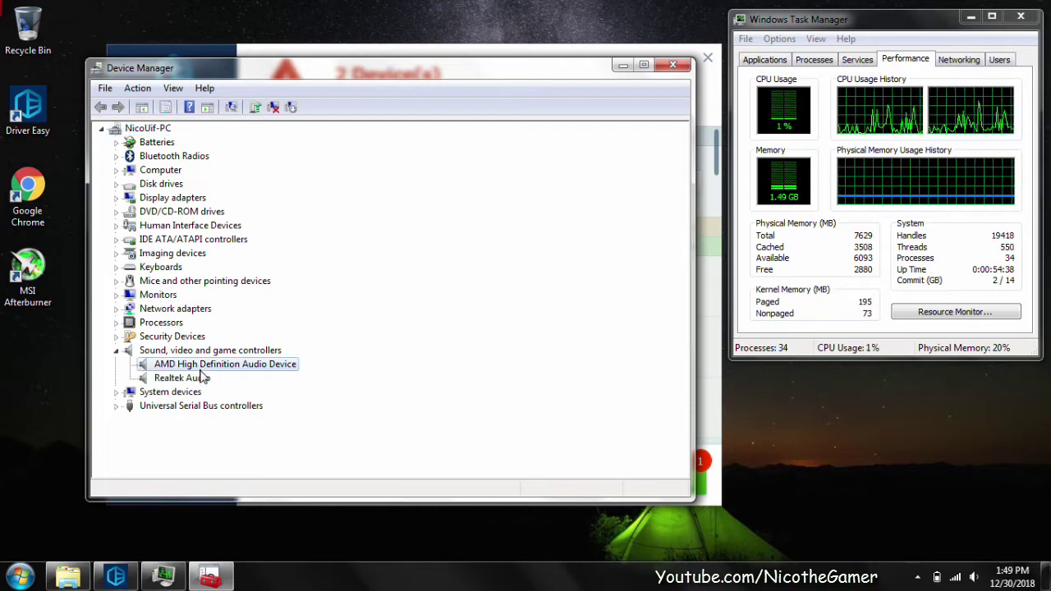
{"action": "double_click", "coordinate": [189, 378]}
{"action": "left_click", "coordinate": [296, 140]}
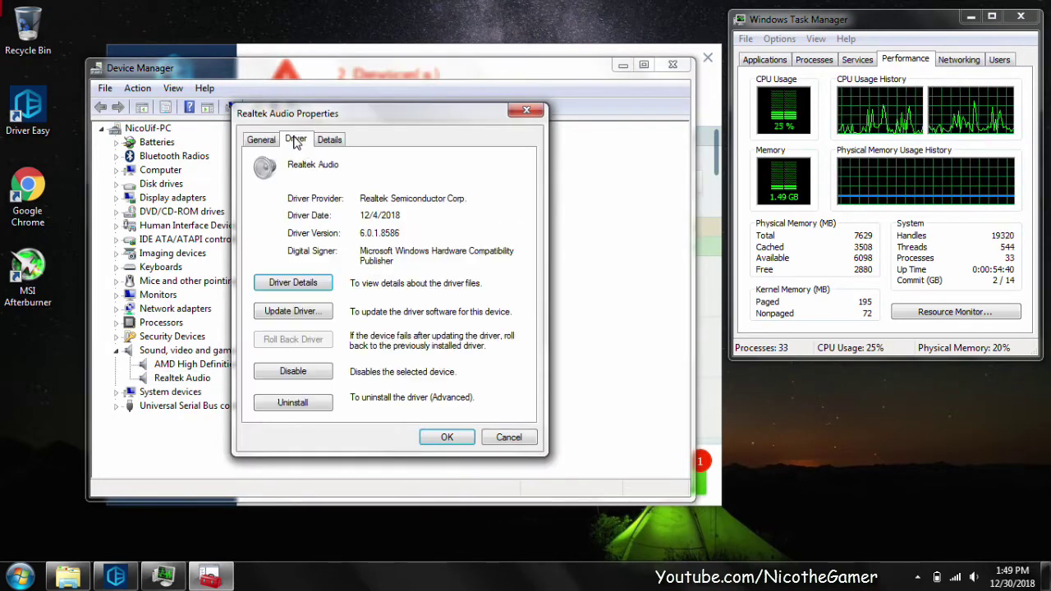
Update the Realtek Audio driver by browsing the computer for driver software, using the copied Driver Easy folder path with subfolders included.
{"action": "left_click", "coordinate": [282, 311]}
{"action": "left_click", "coordinate": [271, 301]}
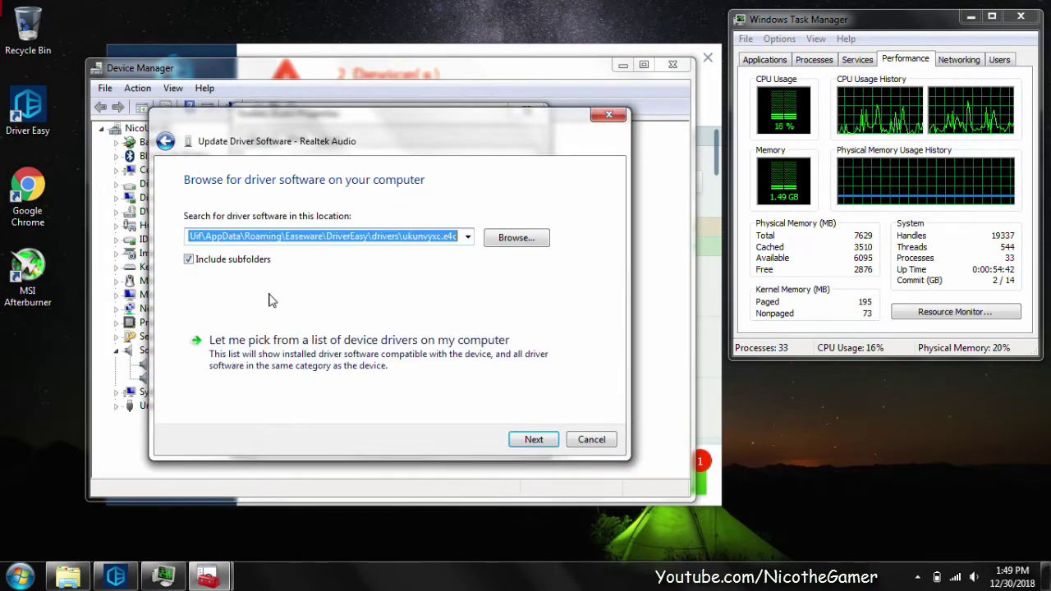
{"action": "right_click", "coordinate": [306, 237]}
{"action": "left_click", "coordinate": [328, 307]}
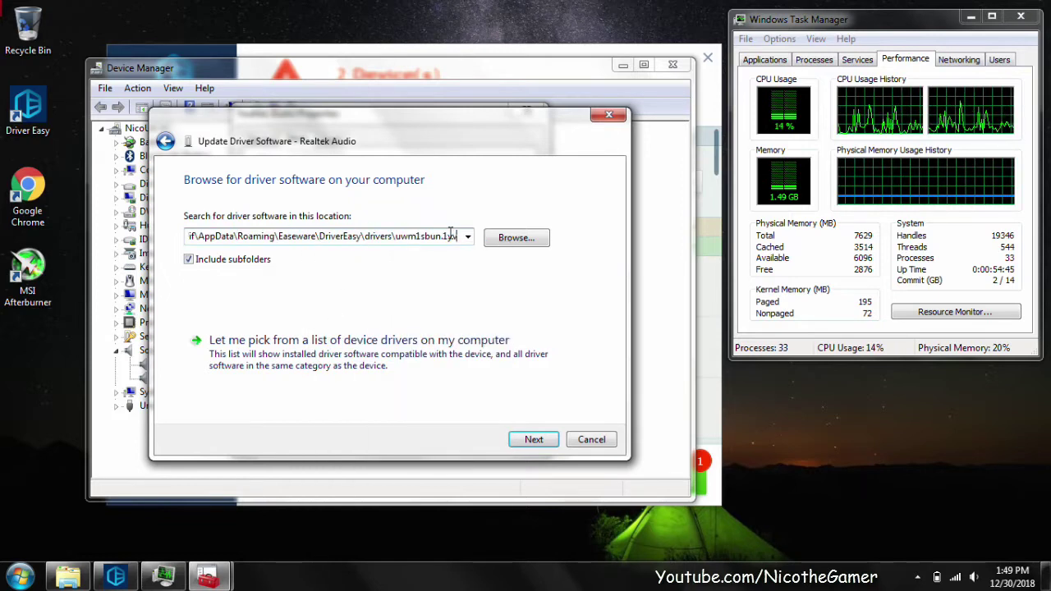
{"action": "left_click", "coordinate": [534, 439]}
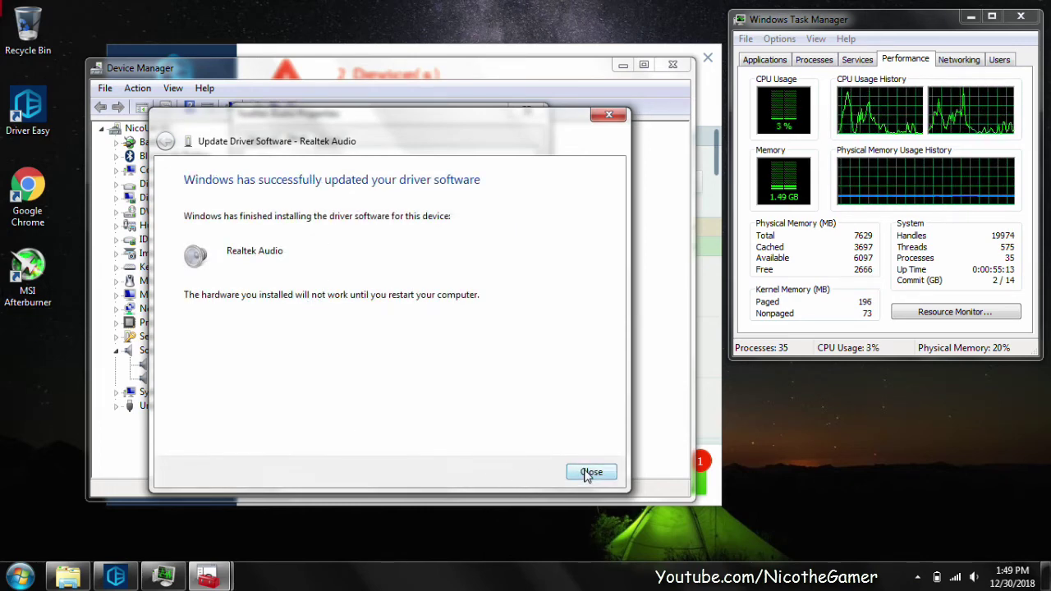
{"action": "left_click", "coordinate": [591, 473]}
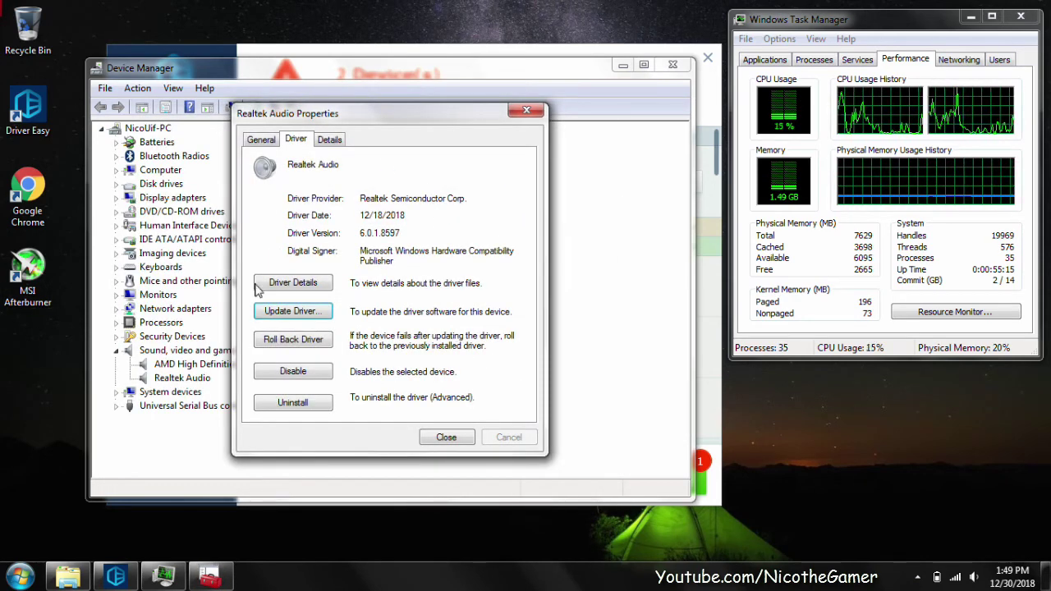
Close the Realtek Audio properties without restarting the computer, and close Device Manager and the driver folder window.
{"action": "left_click", "coordinate": [446, 438]}
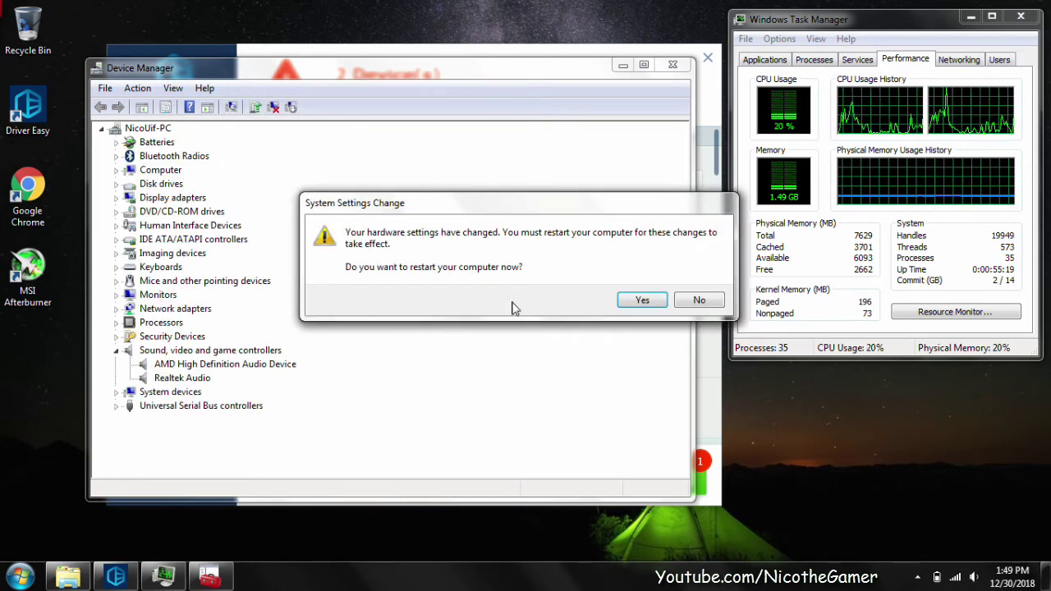
{"action": "left_click", "coordinate": [697, 302]}
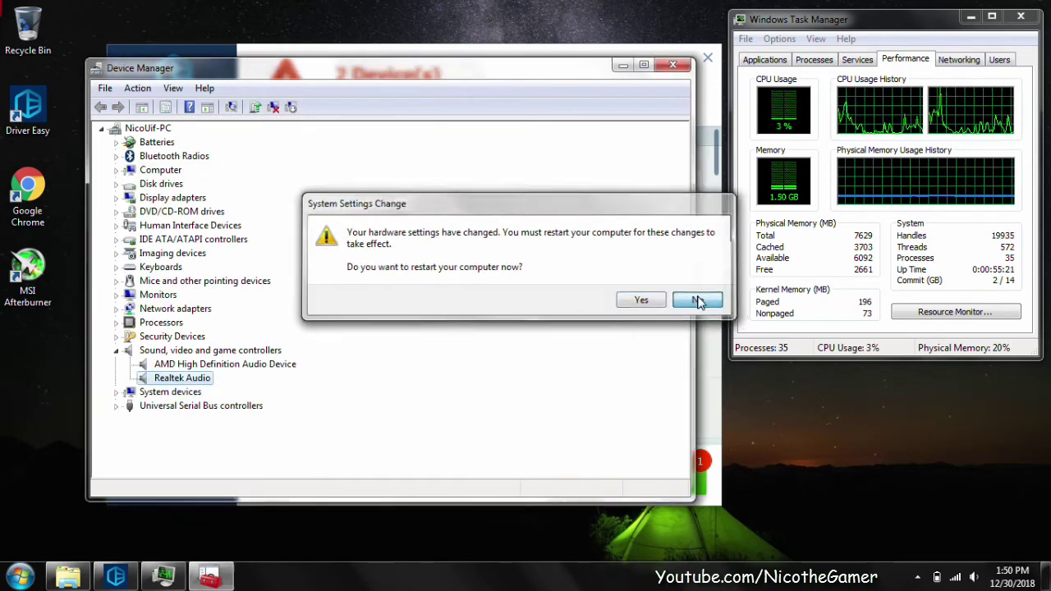
{"action": "left_click", "coordinate": [672, 67]}
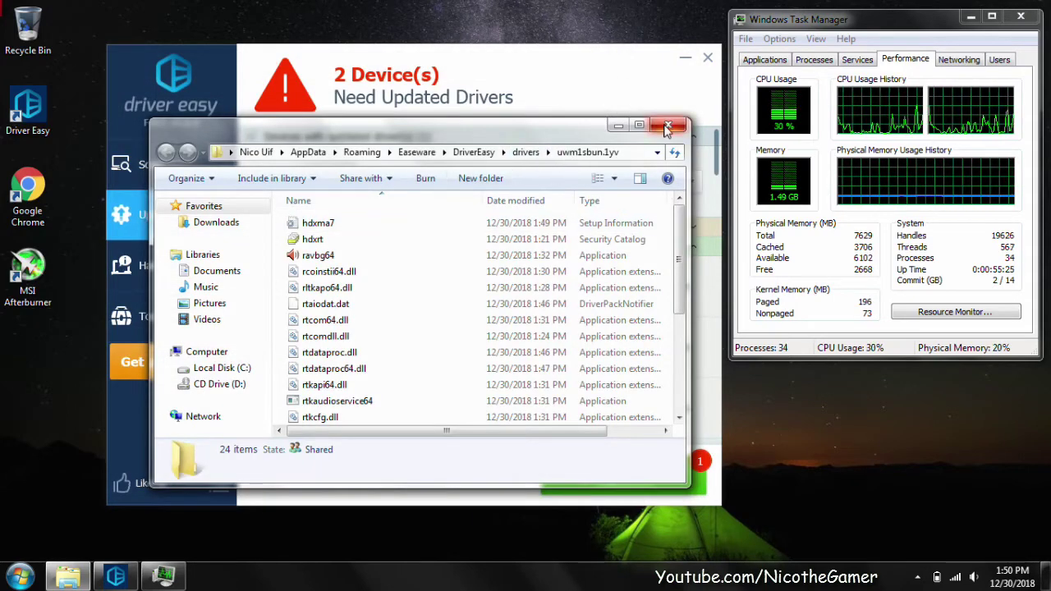
{"action": "left_click", "coordinate": [627, 152]}
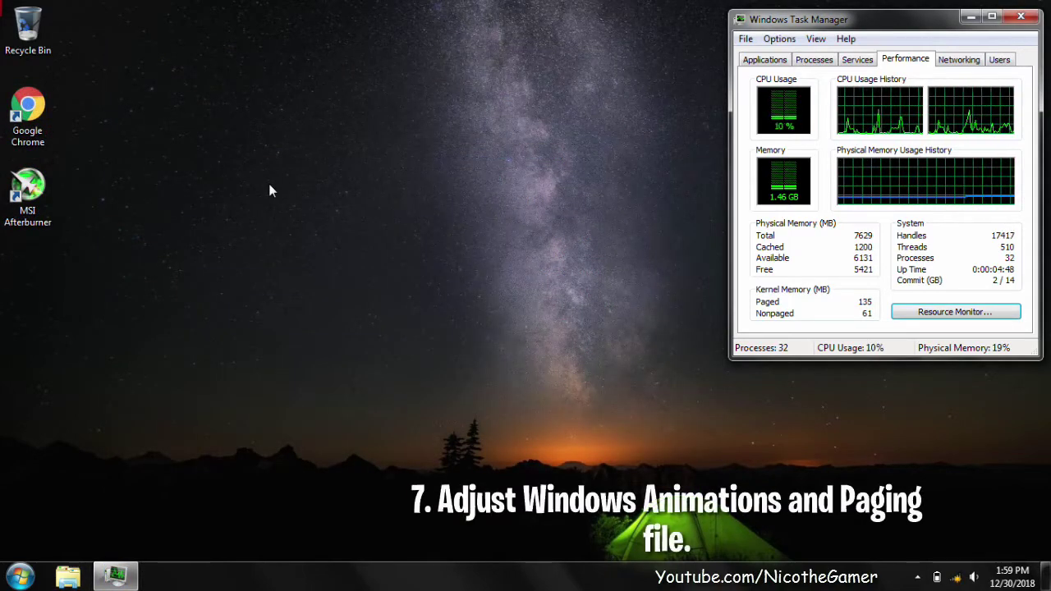
Open Performance Options from the computer's advanced system settings and review the list of custom visual effects.
{"action": "left_click", "coordinate": [17, 570]}
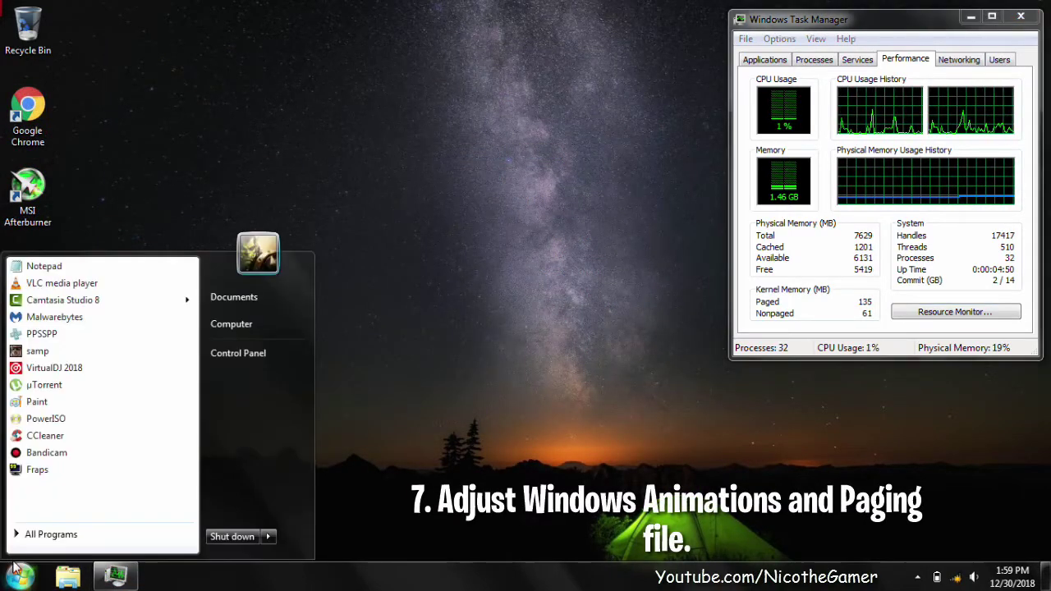
{"action": "right_click", "coordinate": [266, 332]}
{"action": "left_click", "coordinate": [324, 464]}
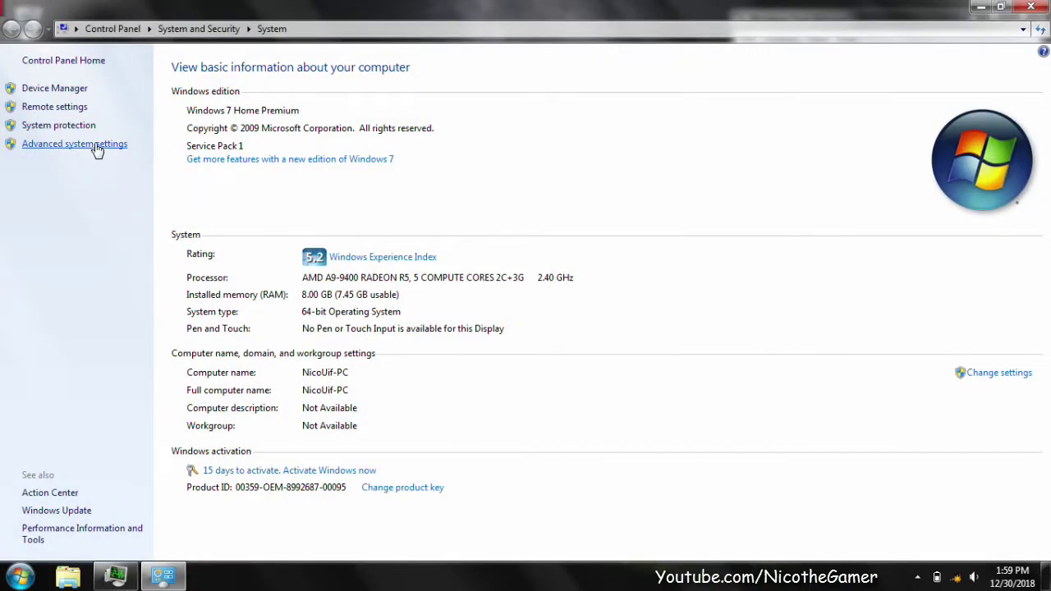
{"action": "left_click", "coordinate": [97, 147]}
{"action": "left_click", "coordinate": [340, 200]}
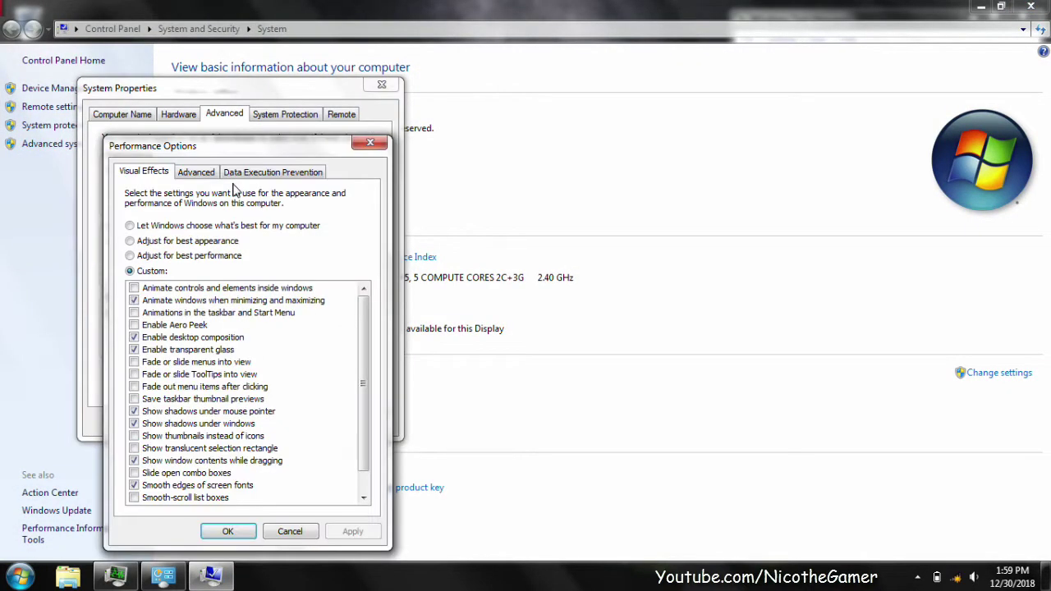
{"action": "scroll", "coordinate": [362, 331], "scroll_direction": "down", "scroll_amount": 1}
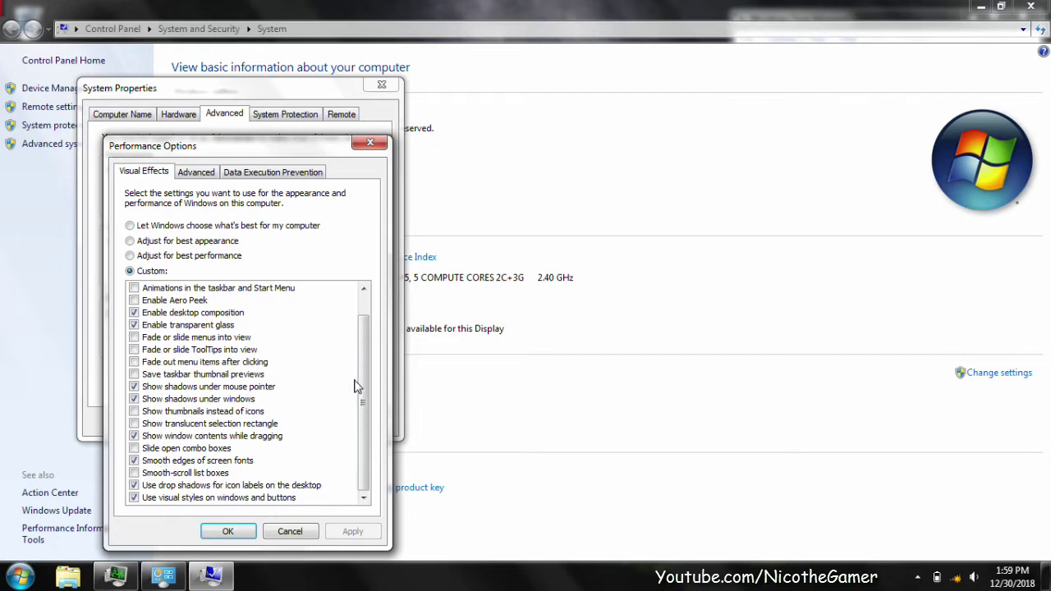
{"action": "scroll", "coordinate": [328, 373], "scroll_direction": "up", "scroll_amount": 1}
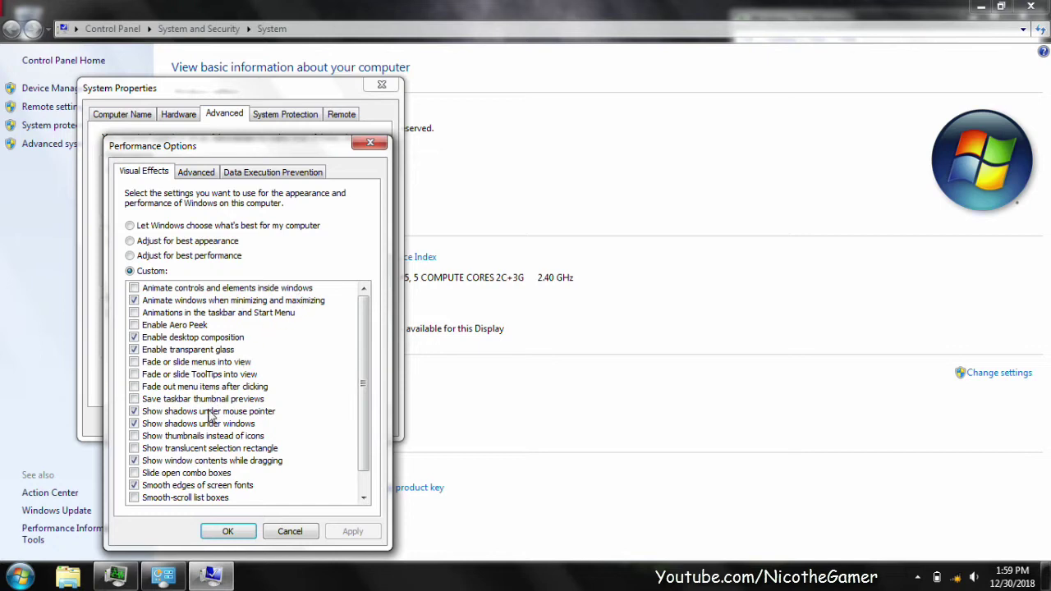
{"action": "scroll", "coordinate": [325, 431], "scroll_direction": "down", "scroll_amount": 1}
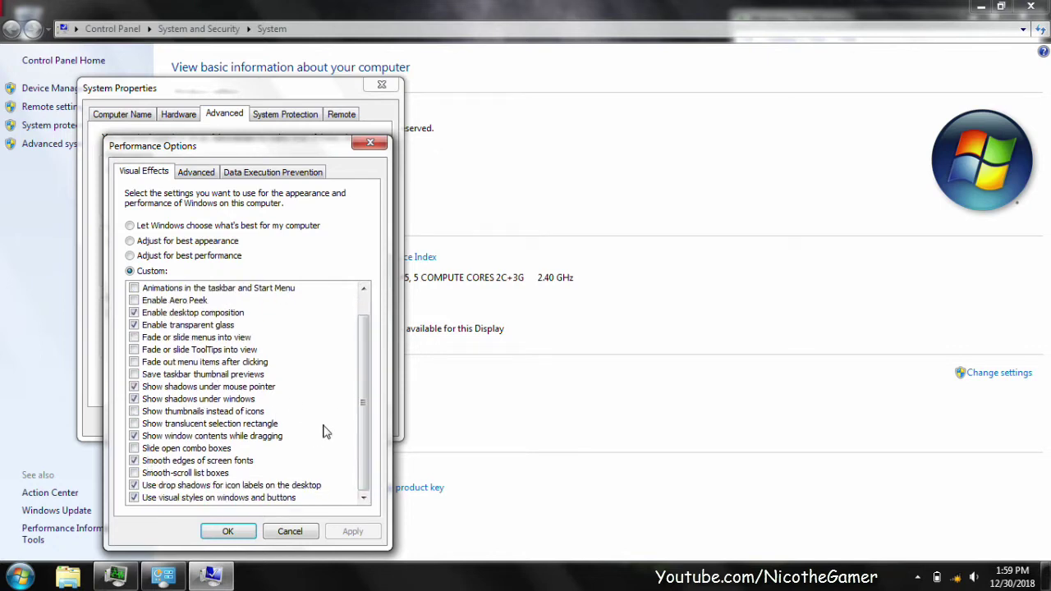
Try a custom paging file on drive C: with initial and maximum sizes of 4096 MB, and leave the virtual memory settings without applying.
{"action": "left_click", "coordinate": [203, 174]}
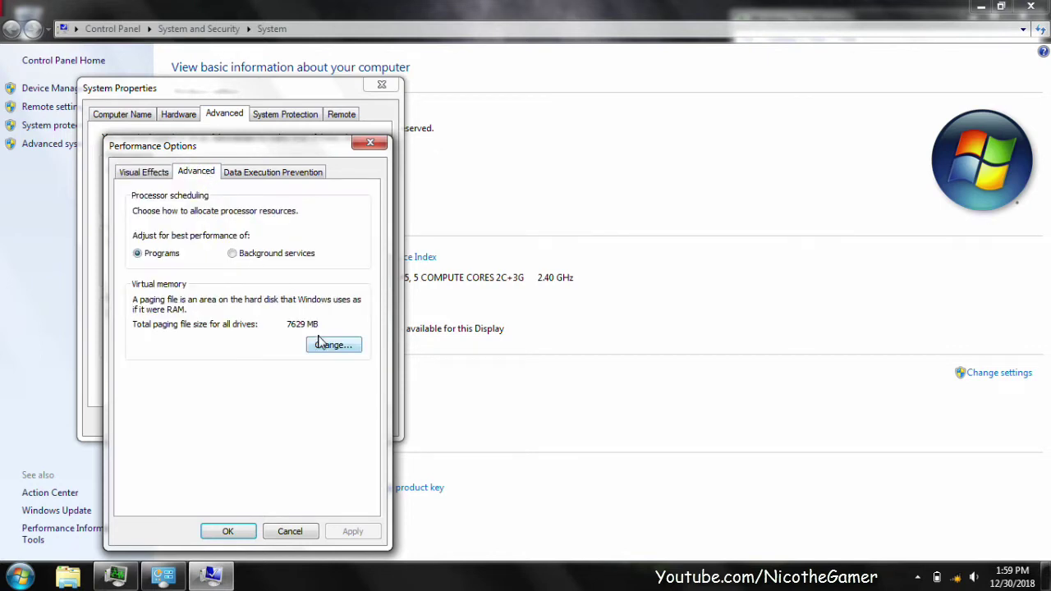
{"action": "left_click", "coordinate": [332, 344]}
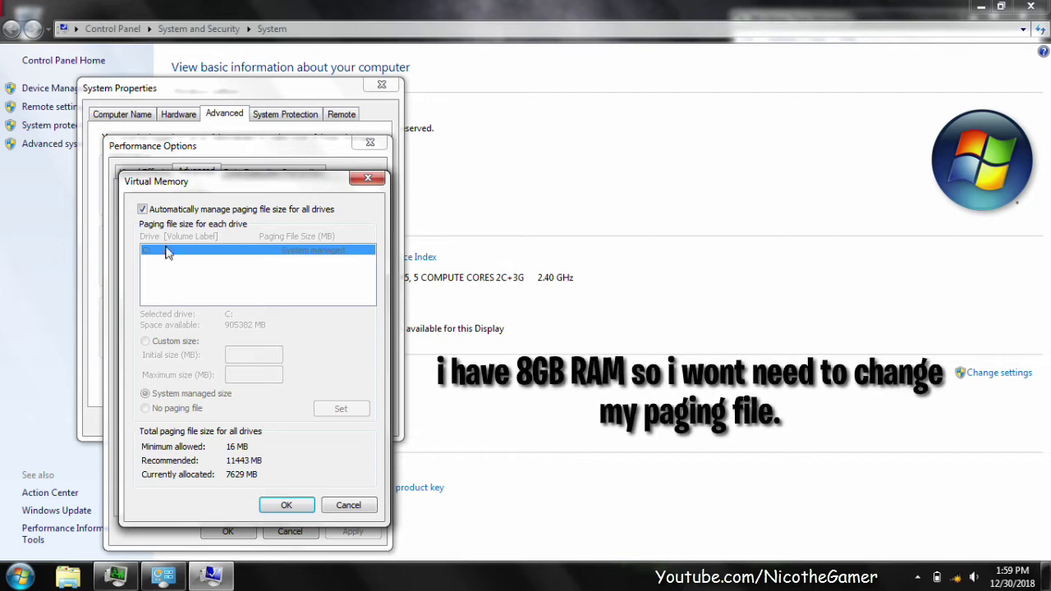
{"action": "left_click", "coordinate": [142, 210]}
{"action": "left_click", "coordinate": [146, 342]}
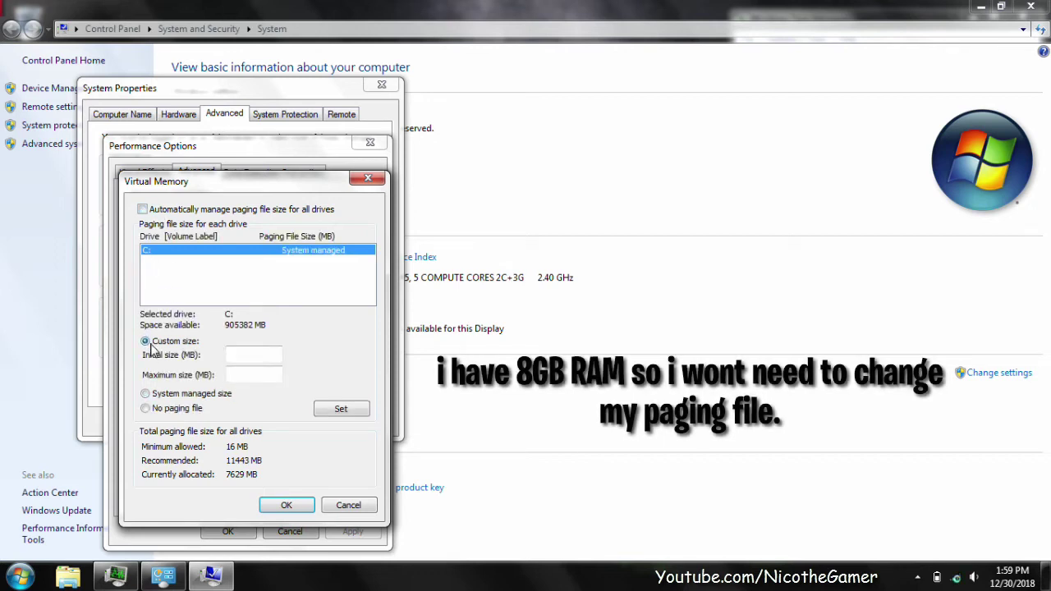
{"action": "left_click", "coordinate": [240, 357]}
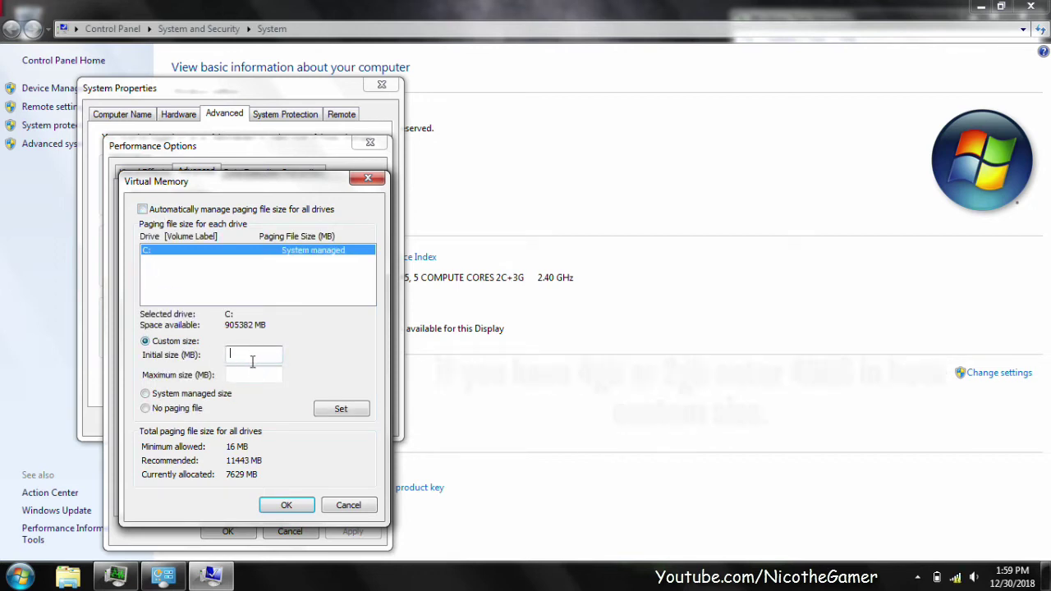
{"action": "left_click", "coordinate": [259, 371]}
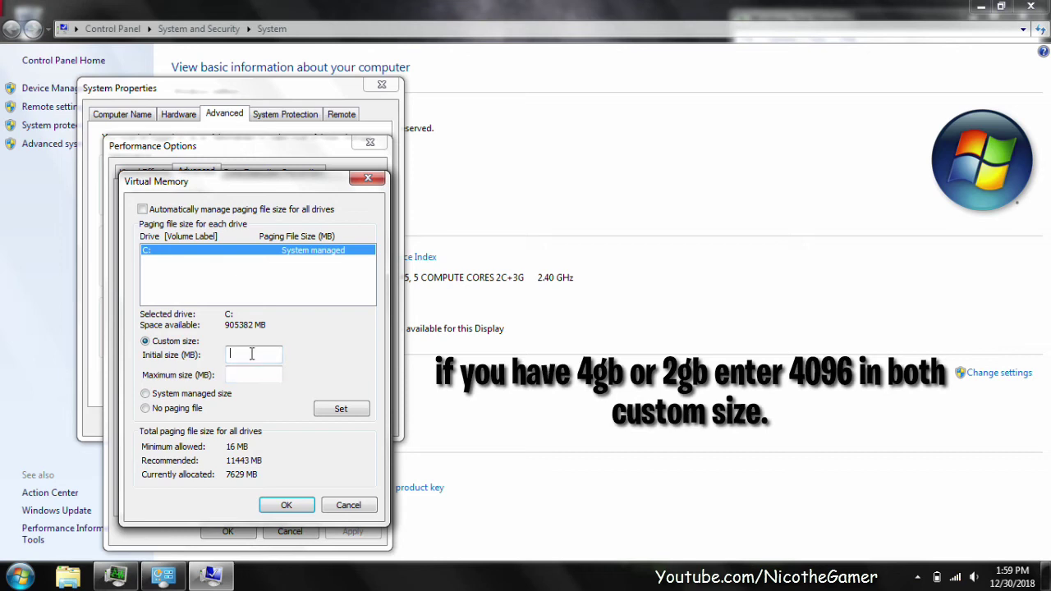
{"action": "type", "text": "4096"}
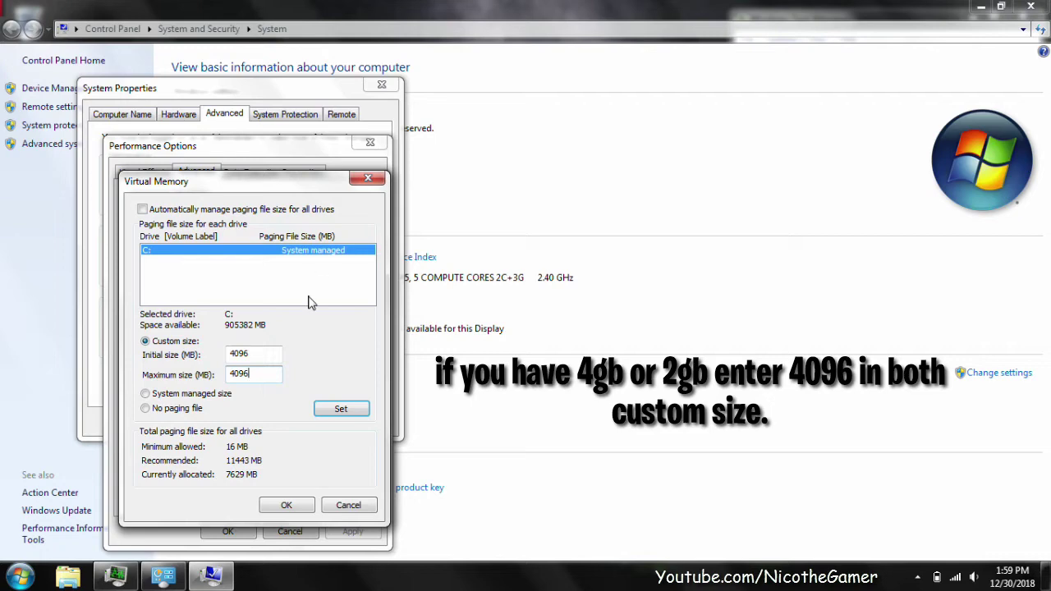
{"action": "left_click", "coordinate": [367, 178]}
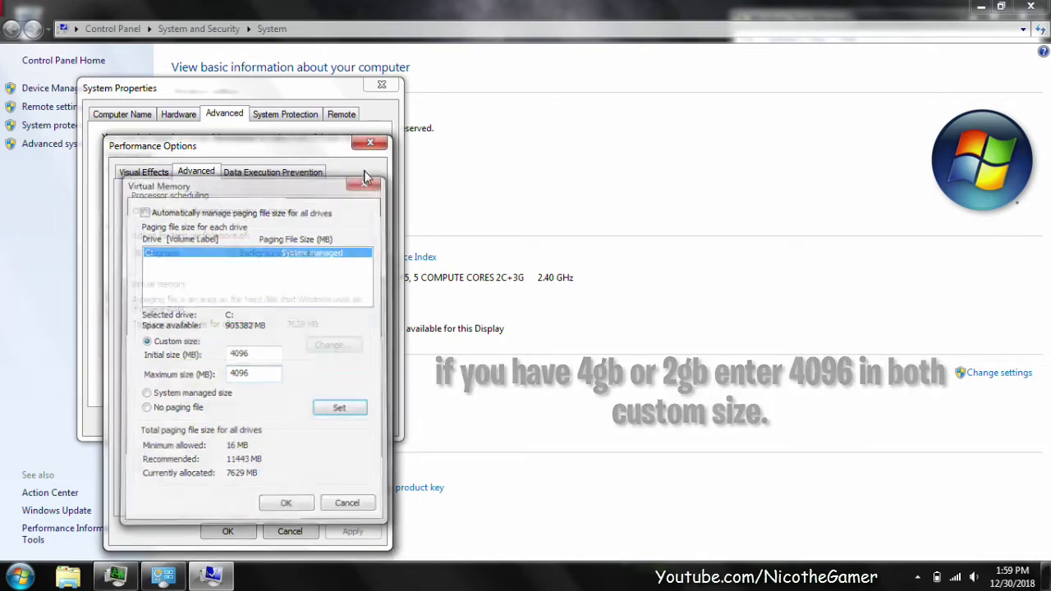
Close the Performance Options, System Properties and System windows, and refresh the desktop.
{"action": "left_click", "coordinate": [370, 143]}
{"action": "left_click", "coordinate": [380, 86]}
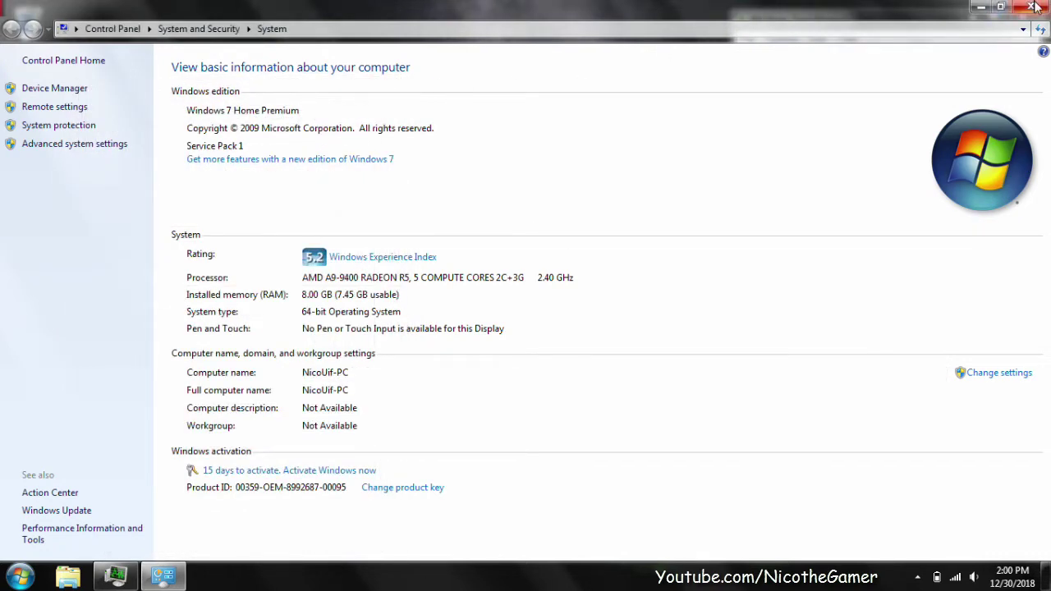
{"action": "left_click", "coordinate": [1033, 7]}
{"action": "right_click", "coordinate": [376, 162]}
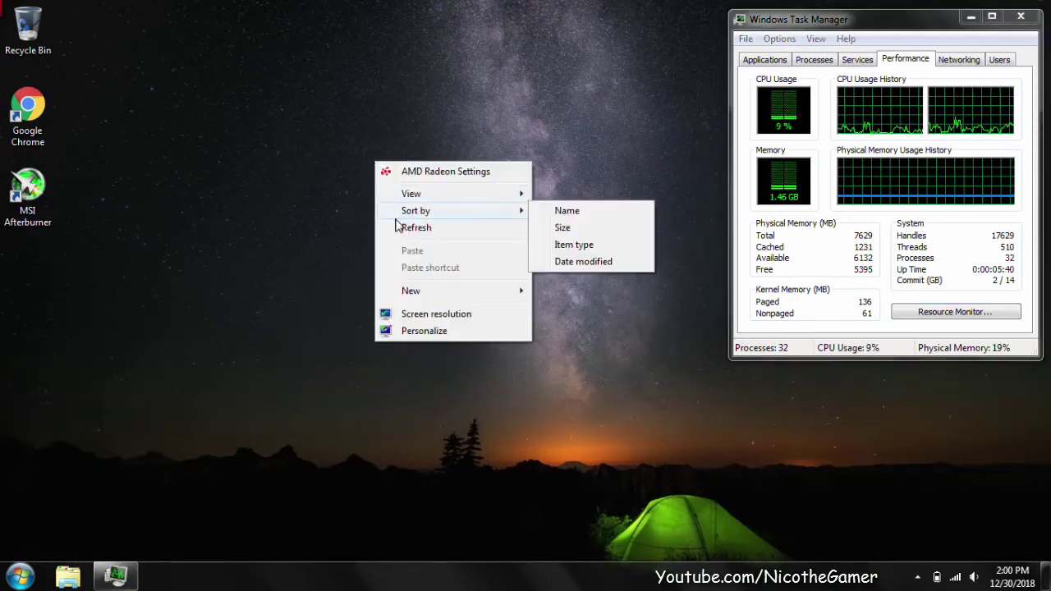
{"action": "left_click", "coordinate": [416, 227]}
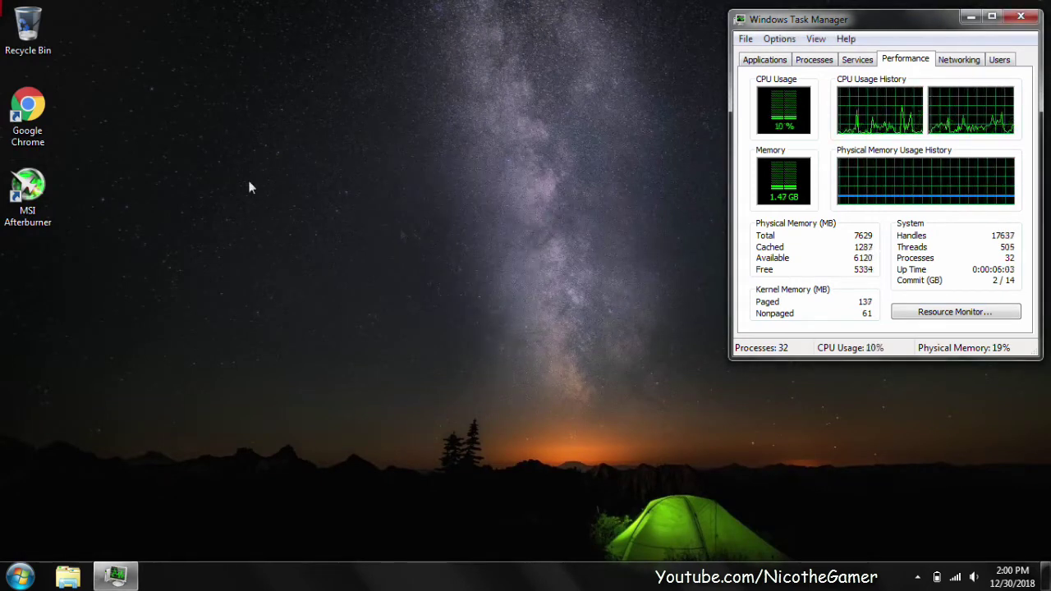
Open Windows Update, check for updates, and restore its window to a smaller size beside Task Manager.
{"action": "key", "text": "super"}
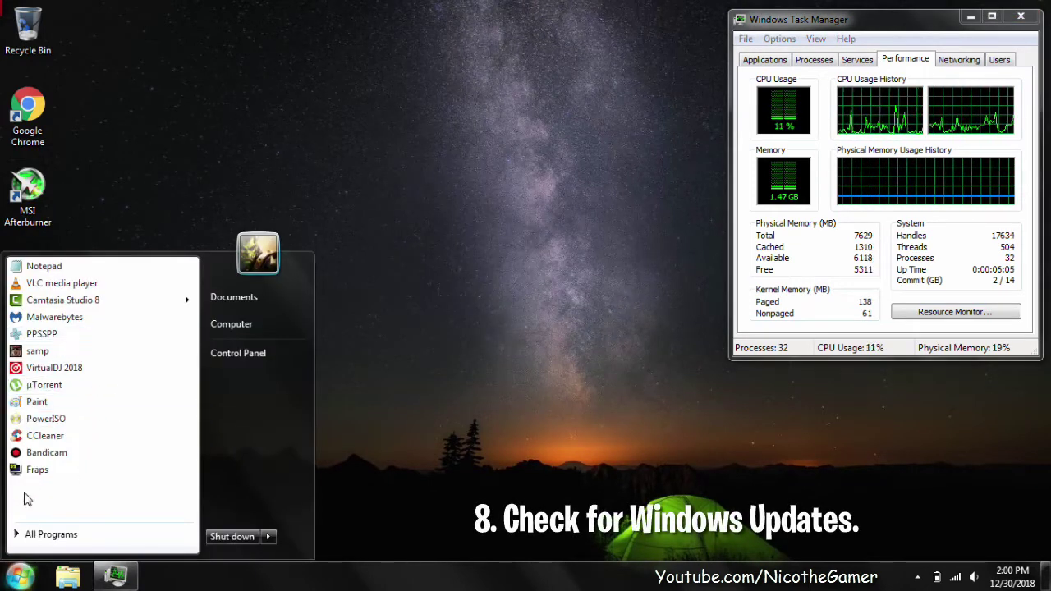
{"action": "left_click", "coordinate": [38, 535]}
{"action": "left_click", "coordinate": [79, 326]}
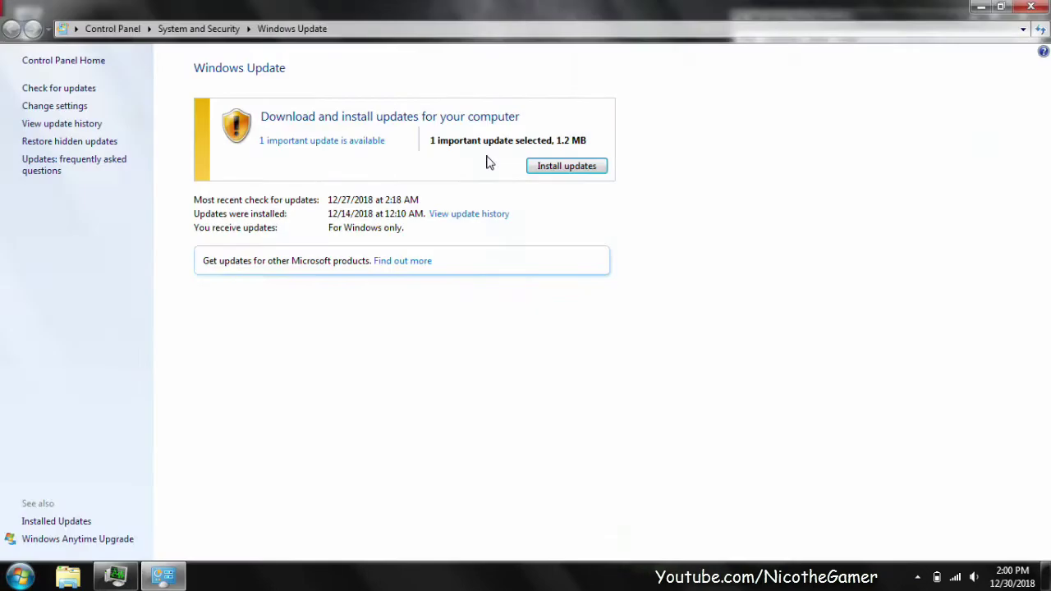
{"action": "left_click", "coordinate": [87, 89]}
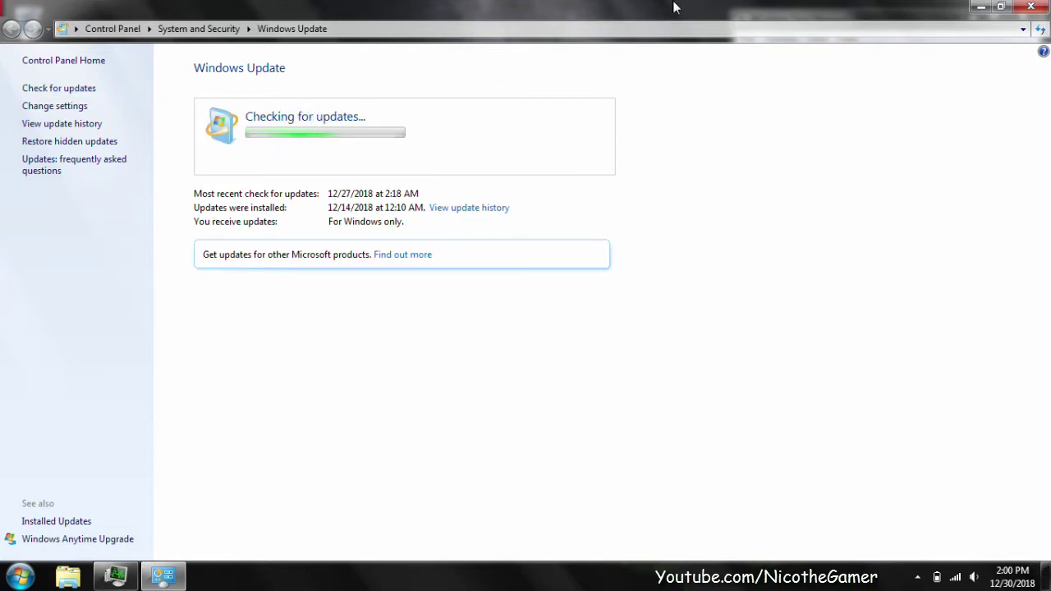
{"action": "left_click_drag", "start_coordinate": [673, 6], "coordinate": [582, 86]}
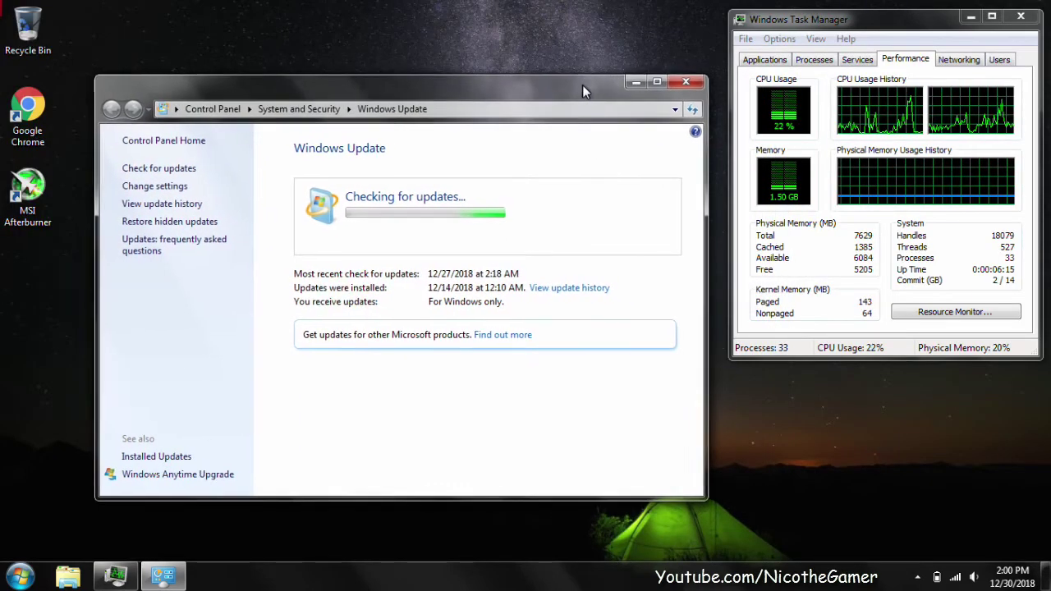
Refresh the desktop and view the details of the available important update in Windows Update.
{"action": "right_click", "coordinate": [493, 47]}
{"action": "left_click", "coordinate": [535, 111]}
{"action": "left_click_drag", "start_coordinate": [508, 99], "coordinate": [511, 101]}
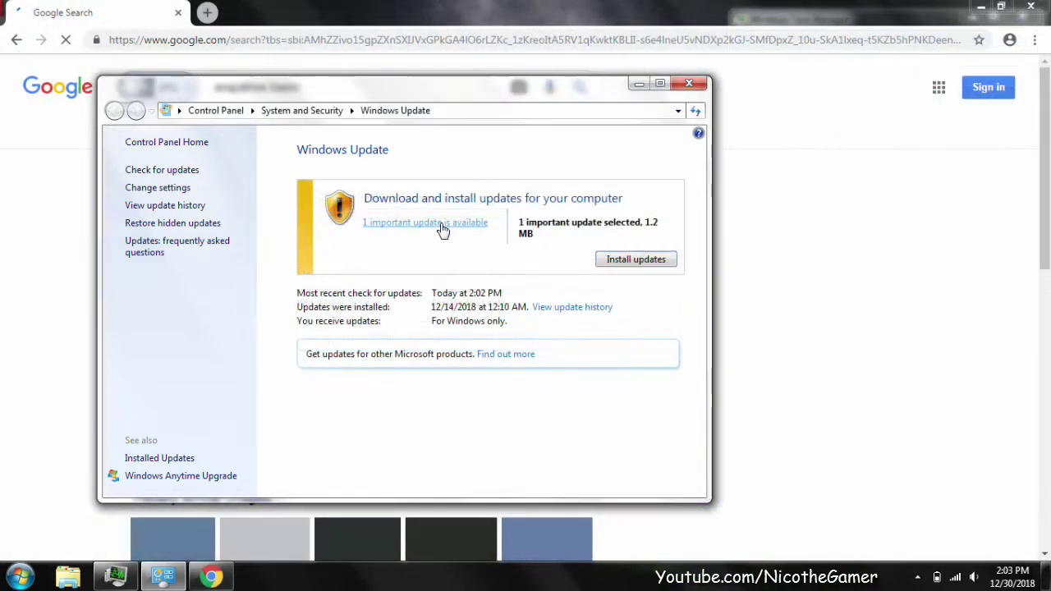
{"action": "left_click", "coordinate": [438, 225]}
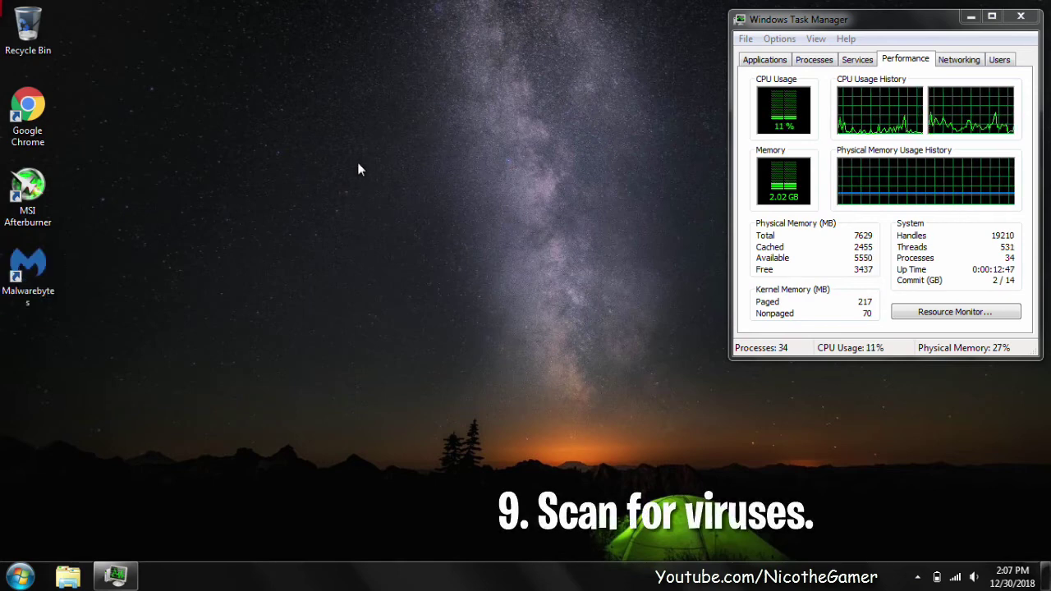
Open Malwarebytes, move its window clear of Task Manager, and look over the scan methods, settings and dashboard.
{"action": "double_click", "coordinate": [47, 261]}
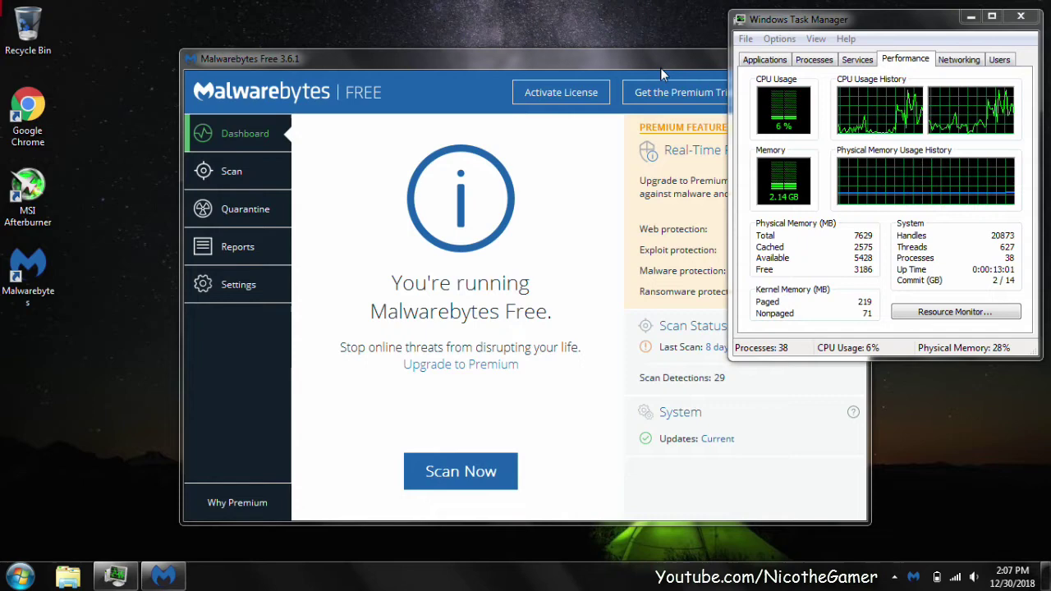
{"action": "left_click_drag", "start_coordinate": [660, 68], "coordinate": [557, 62]}
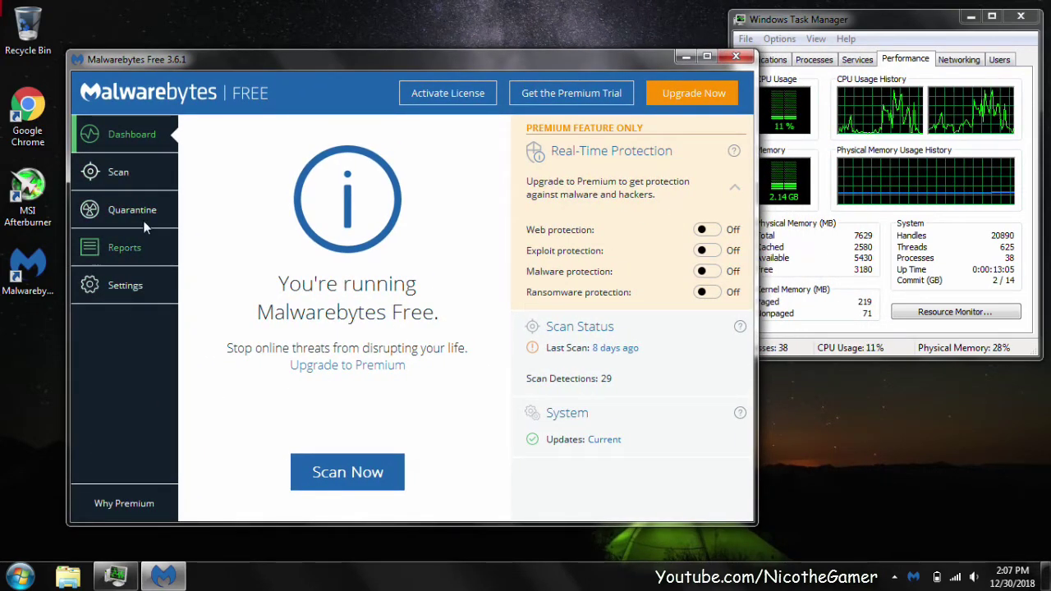
{"action": "left_click", "coordinate": [149, 172]}
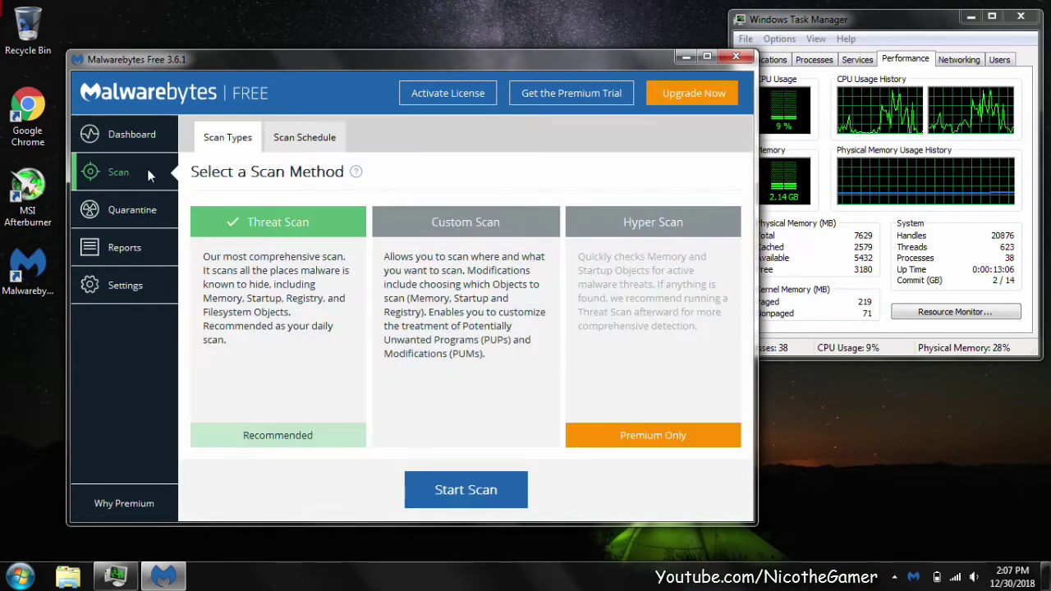
{"action": "left_click", "coordinate": [123, 285]}
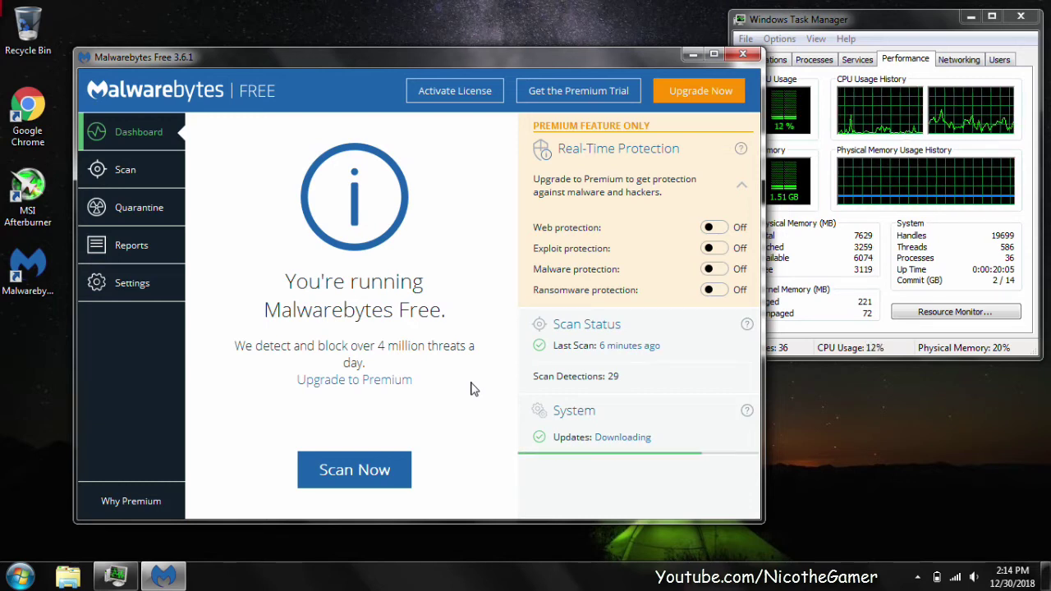
{"action": "left_click", "coordinate": [120, 164]}
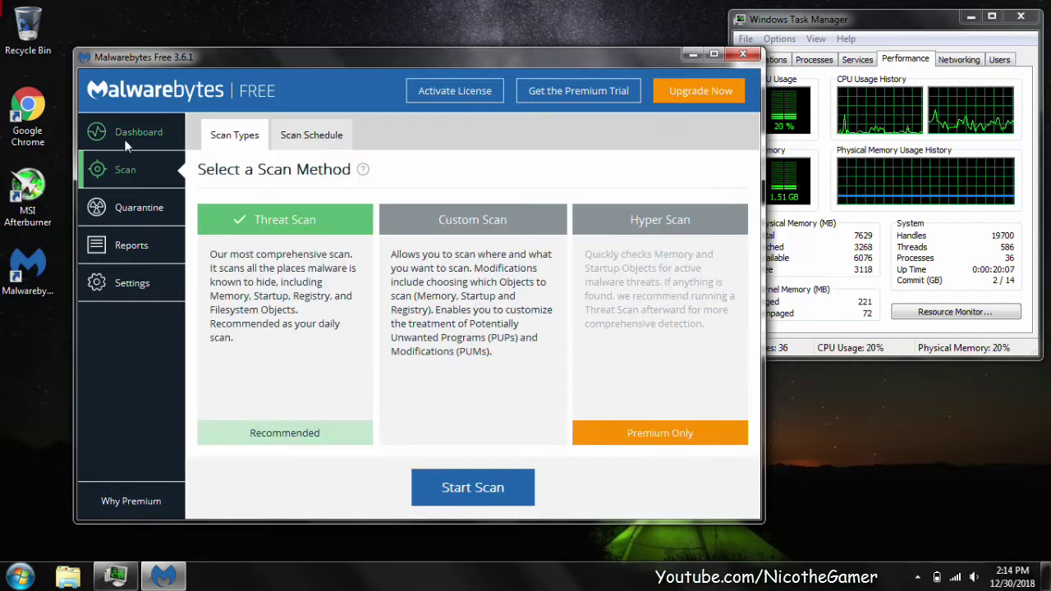
{"action": "left_click", "coordinate": [124, 136]}
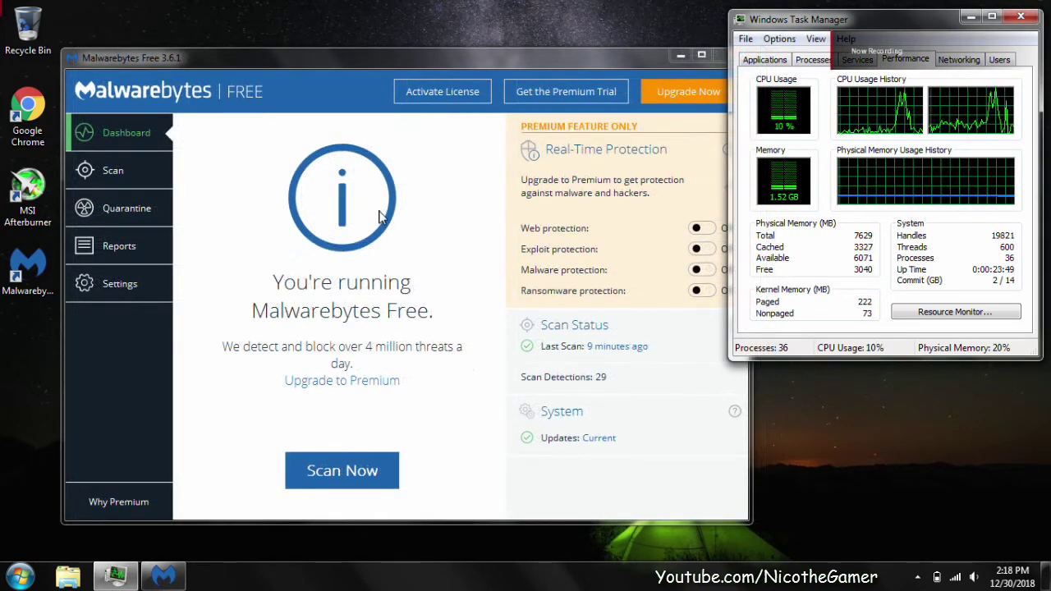
Check Malwarebytes for updates and start a Threat Scan.
{"action": "left_click", "coordinate": [474, 253]}
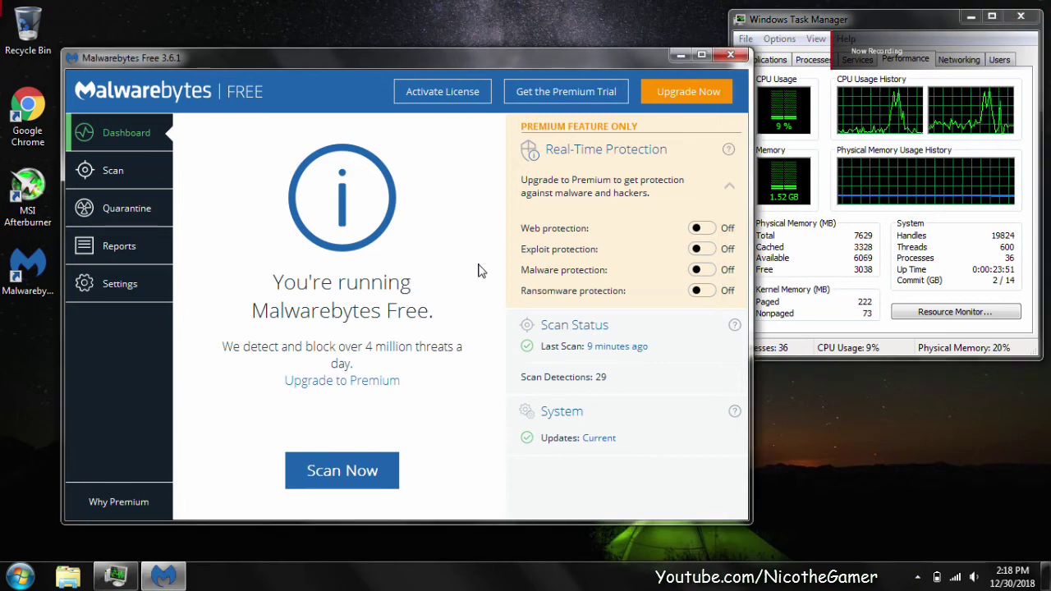
{"action": "left_click", "coordinate": [605, 436]}
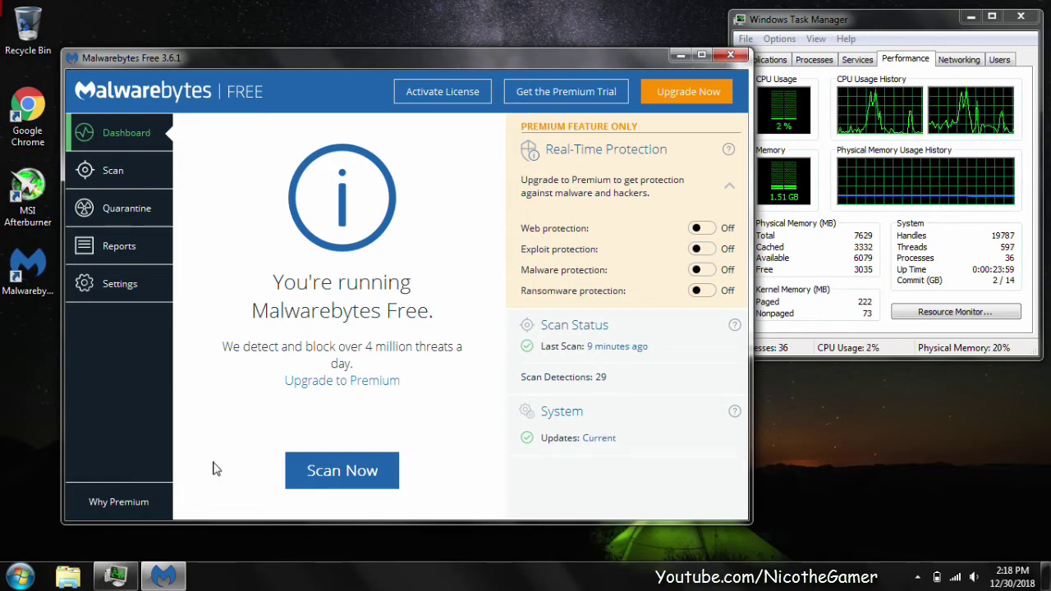
{"action": "left_click", "coordinate": [109, 177]}
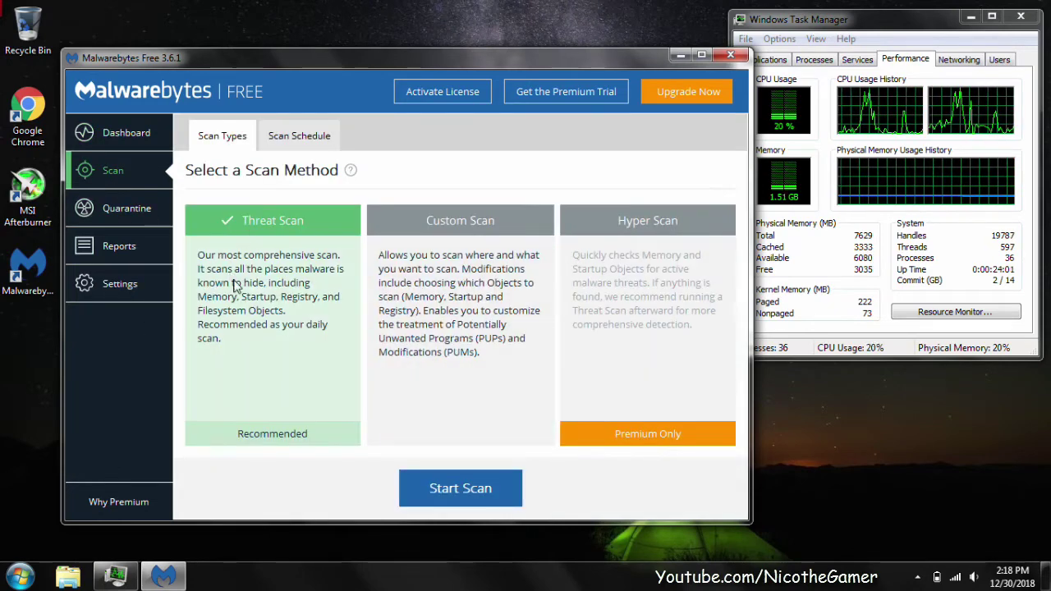
{"action": "left_click", "coordinate": [450, 491]}
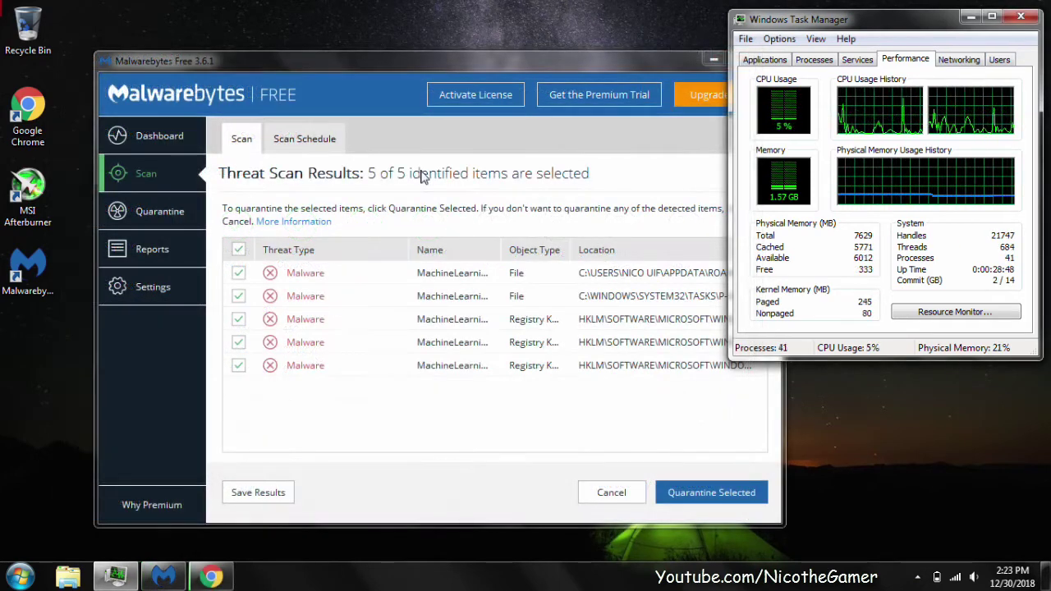
Widen the Location column in the Threat Scan results and quarantine all the detected malware items.
{"action": "left_click", "coordinate": [352, 387]}
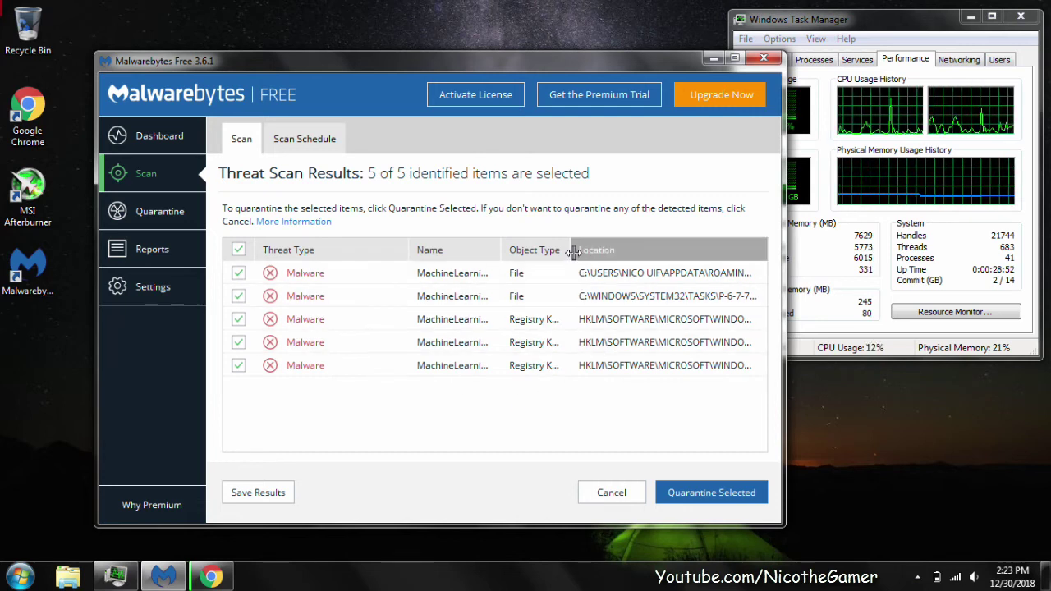
{"action": "left_click_drag", "start_coordinate": [573, 251], "coordinate": [520, 247]}
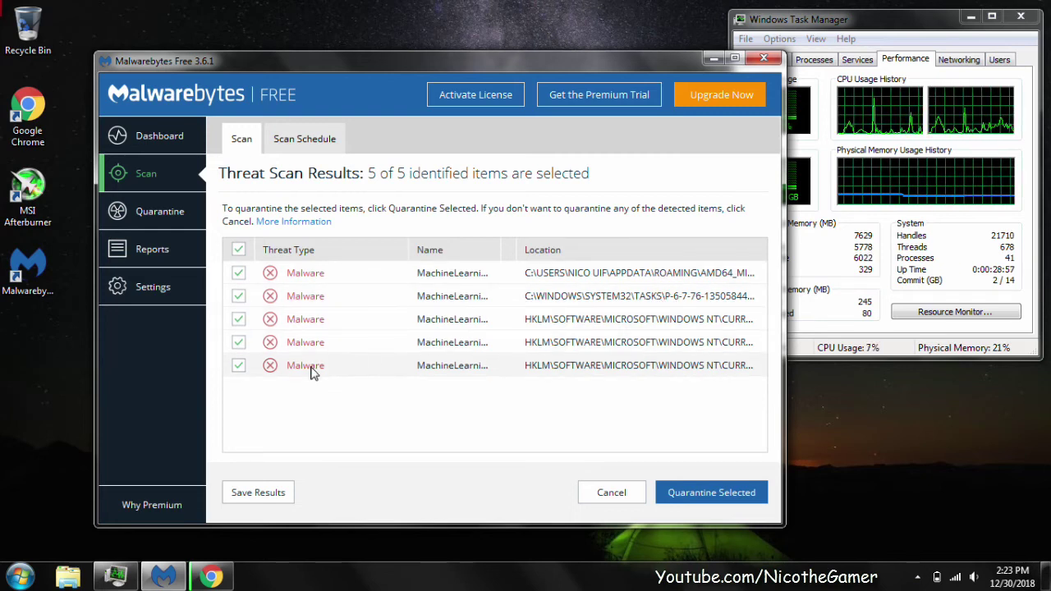
{"action": "left_click", "coordinate": [704, 493]}
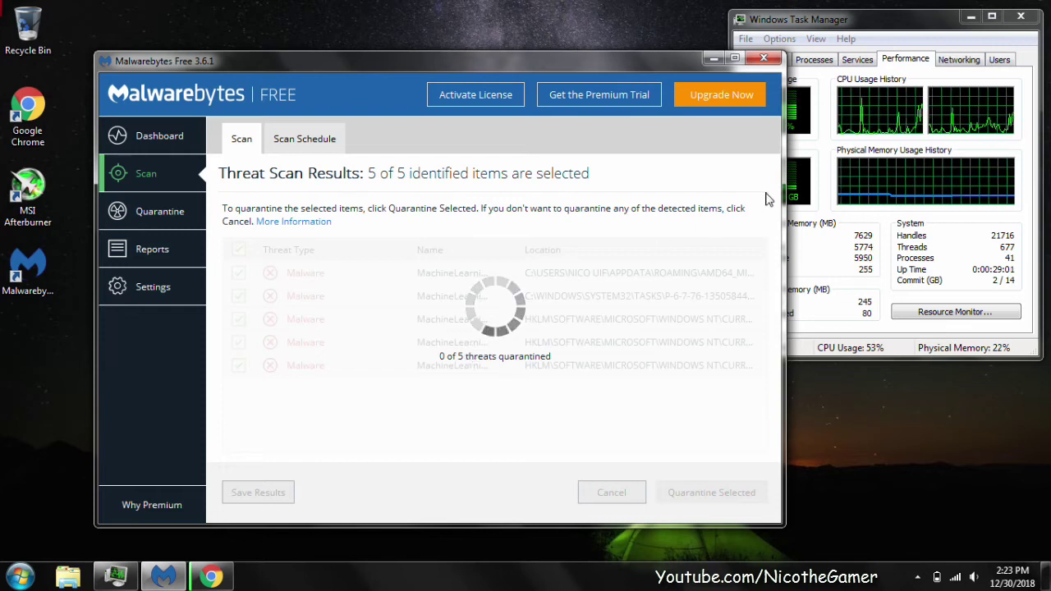
{"action": "left_click", "coordinate": [793, 181]}
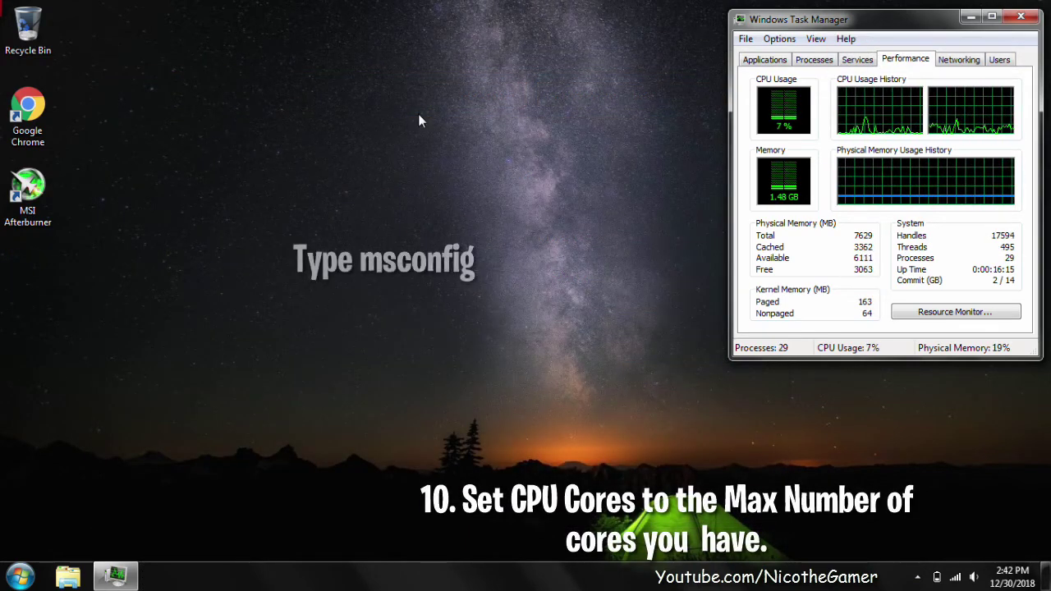
Open System Configuration by running msconfig, reposition its window, and view the startup items and services.
{"action": "key", "text": "super+r"}
{"action": "type", "text": "m"}
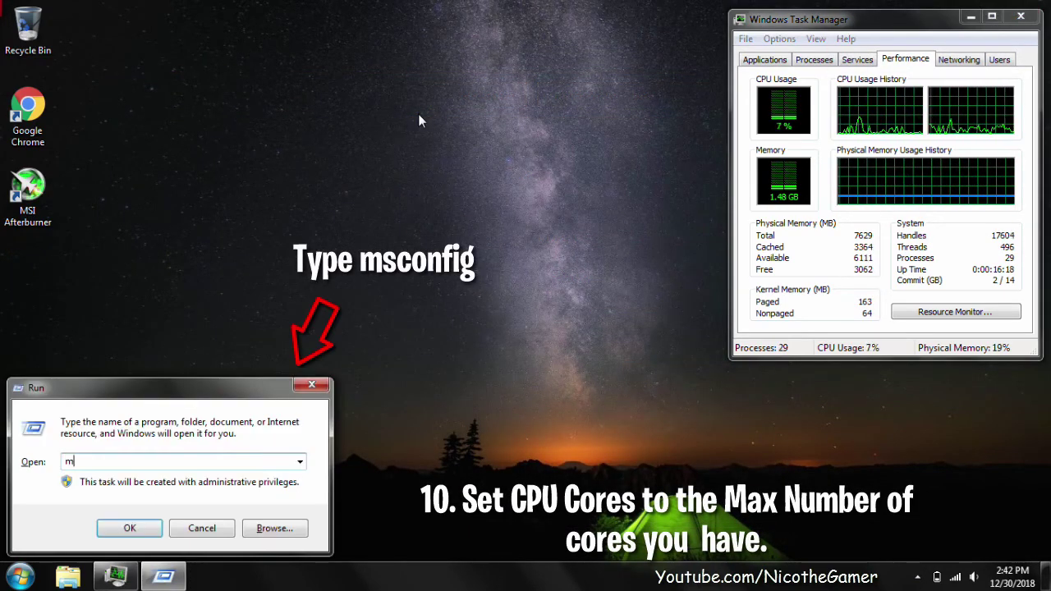
{"action": "type", "text": "sconfig"}
{"action": "key", "text": "Return"}
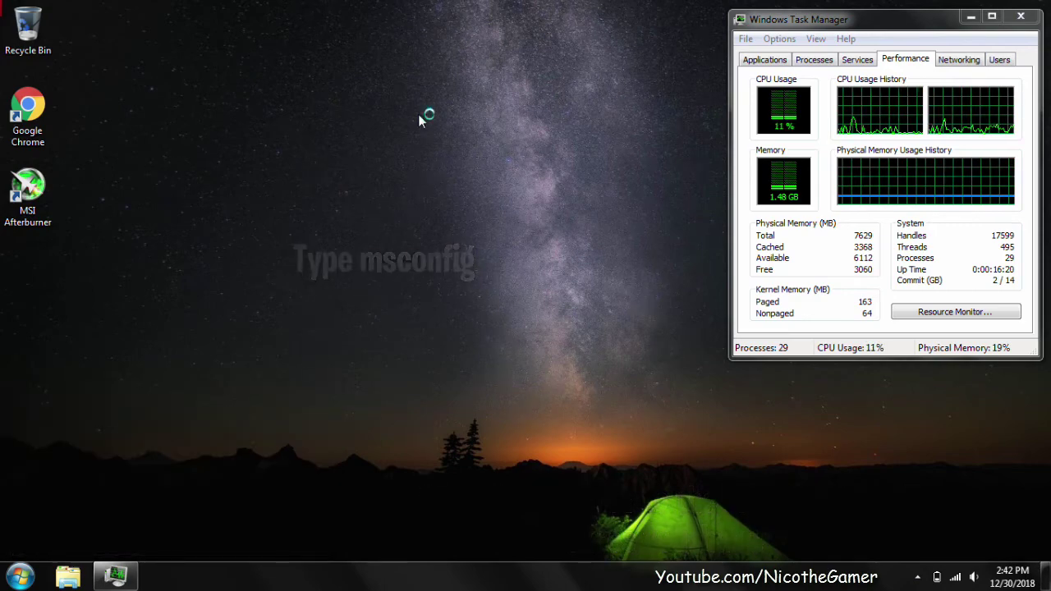
{"action": "left_click_drag", "start_coordinate": [475, 155], "coordinate": [364, 133]}
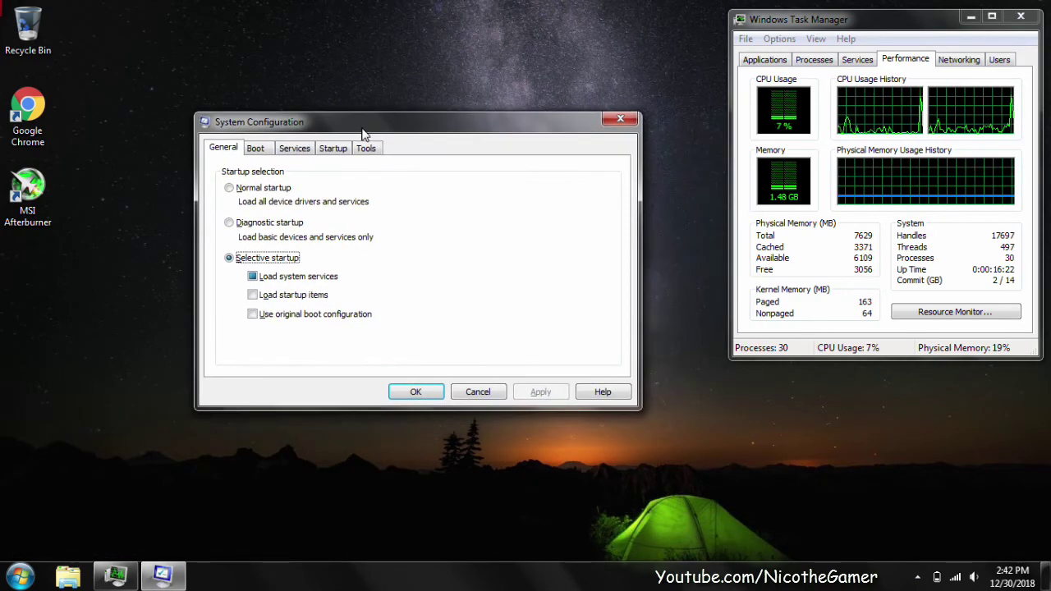
{"action": "left_click", "coordinate": [340, 148]}
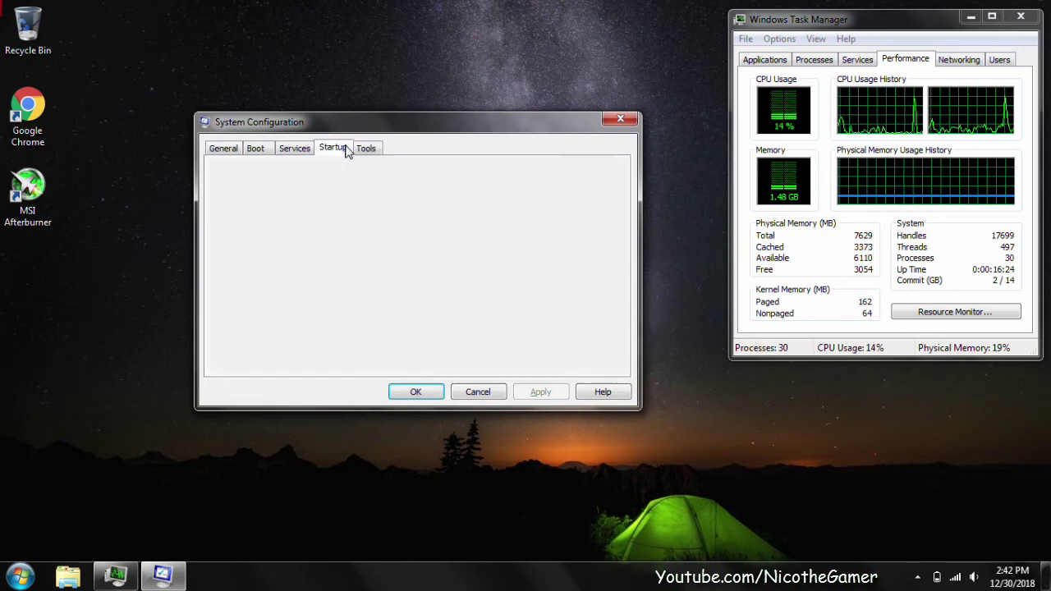
{"action": "left_click", "coordinate": [306, 154]}
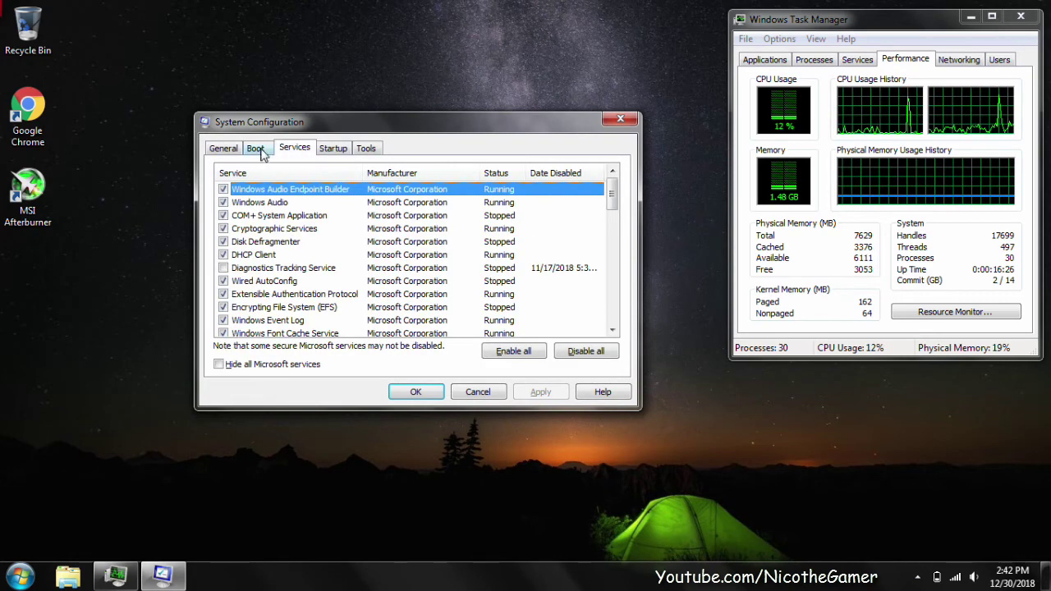
Try setting the number of processors to 2 in the advanced boot options, then cancel and close System Configuration.
{"action": "left_click", "coordinate": [261, 151]}
{"action": "left_click", "coordinate": [274, 259]}
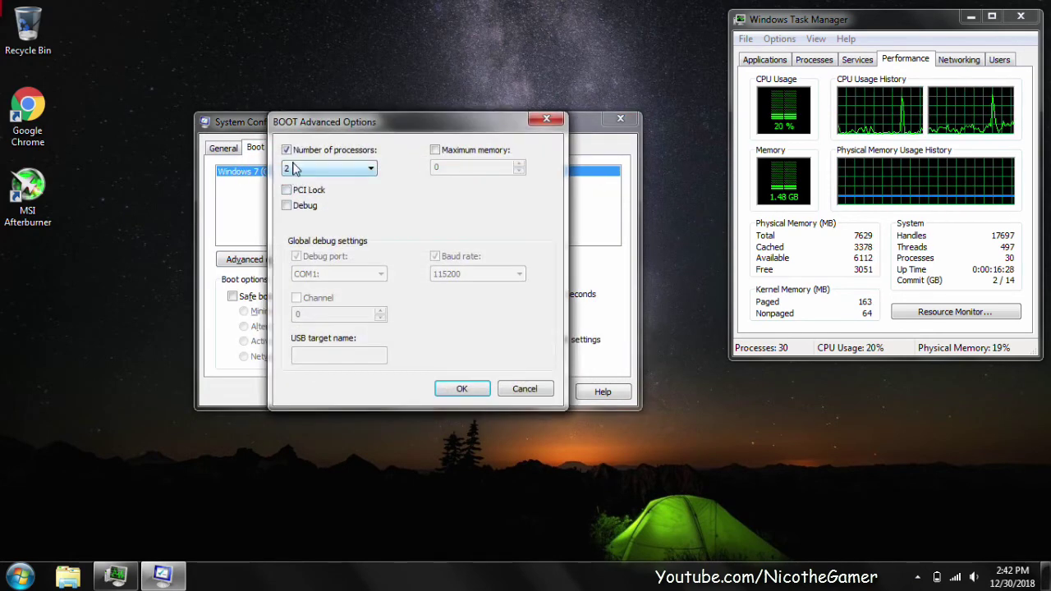
{"action": "left_click", "coordinate": [336, 165]}
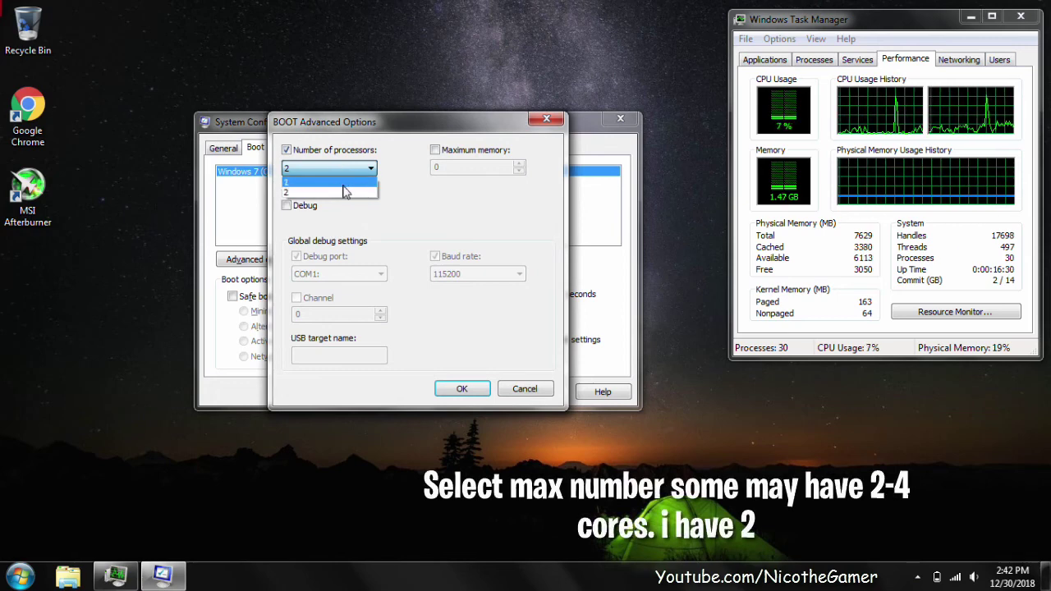
{"action": "left_click", "coordinate": [362, 193]}
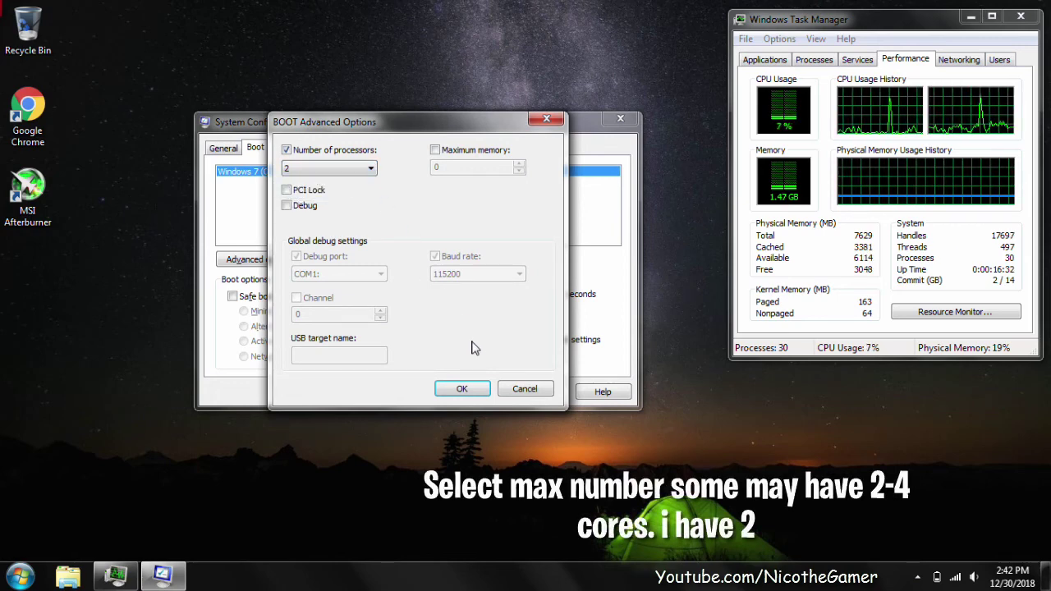
{"action": "left_click", "coordinate": [510, 387]}
{"action": "key", "text": "ctrl+shift+Tab"}
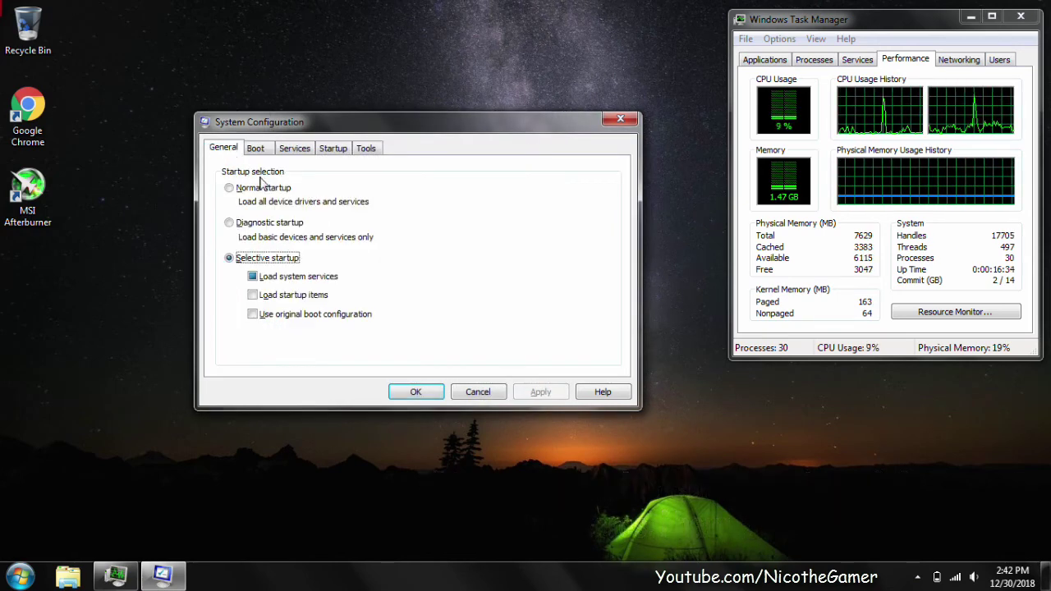
{"action": "left_click", "coordinate": [620, 120]}
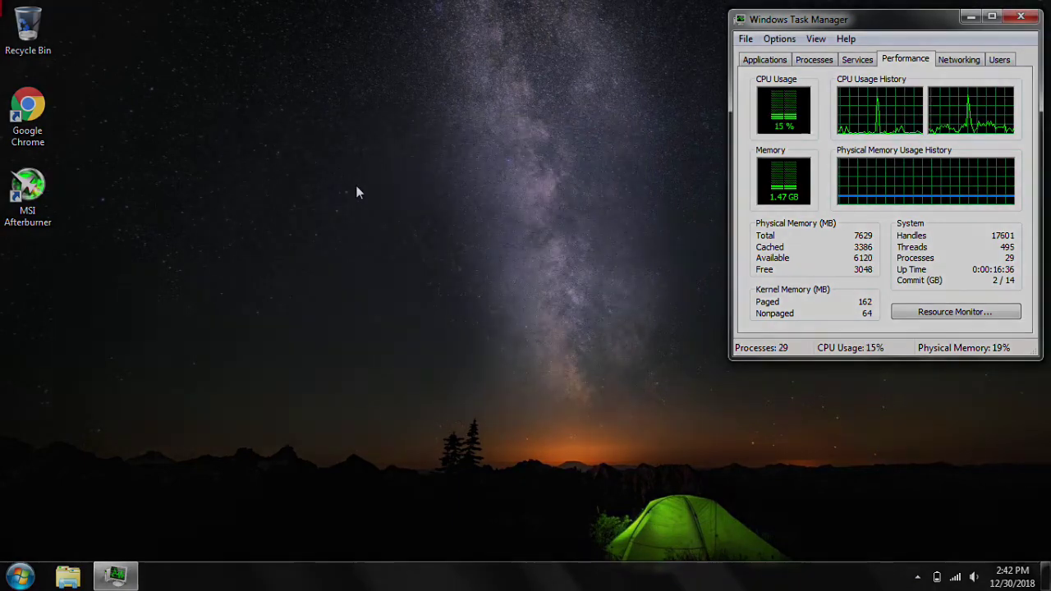